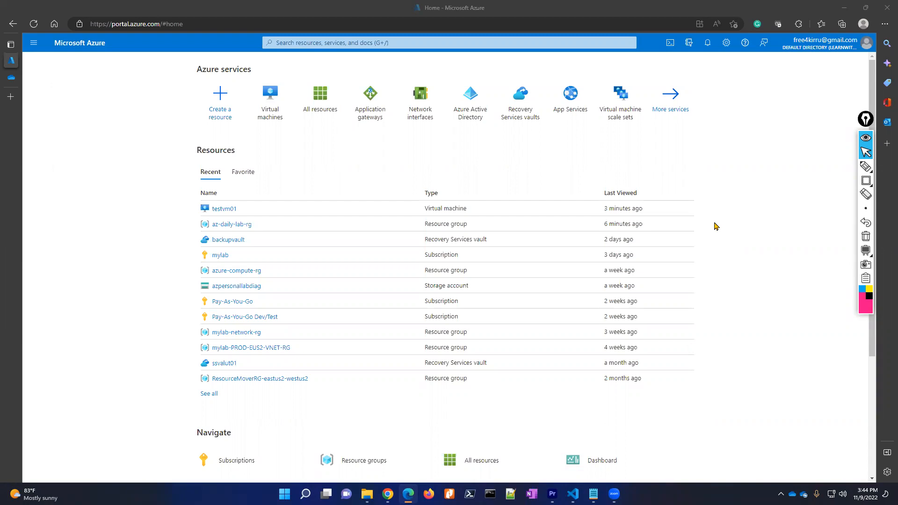
- Draw a box beside the recent resources and handwrite 'VM Physical' inside it
click(865, 181)
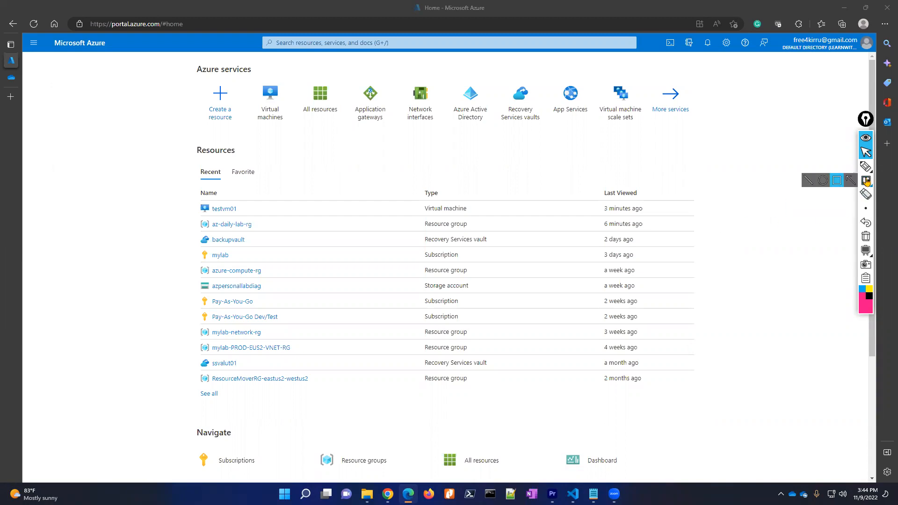
mouse_move(659, 133)
mouse_down()
mouse_move(685, 166)
mouse_move(720, 182)
mouse_up()
click(865, 166)
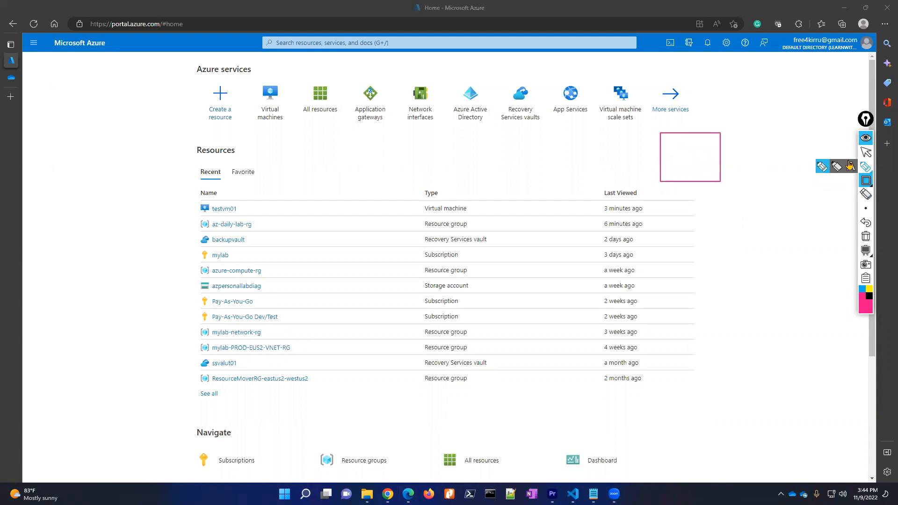
mouse_move(678, 163)
mouse_down()
mouse_move(683, 149)
mouse_move(678, 173)
mouse_move(695, 172)
mouse_move(705, 204)
mouse_move(725, 169)
mouse_move(765, 176)
mouse_up()
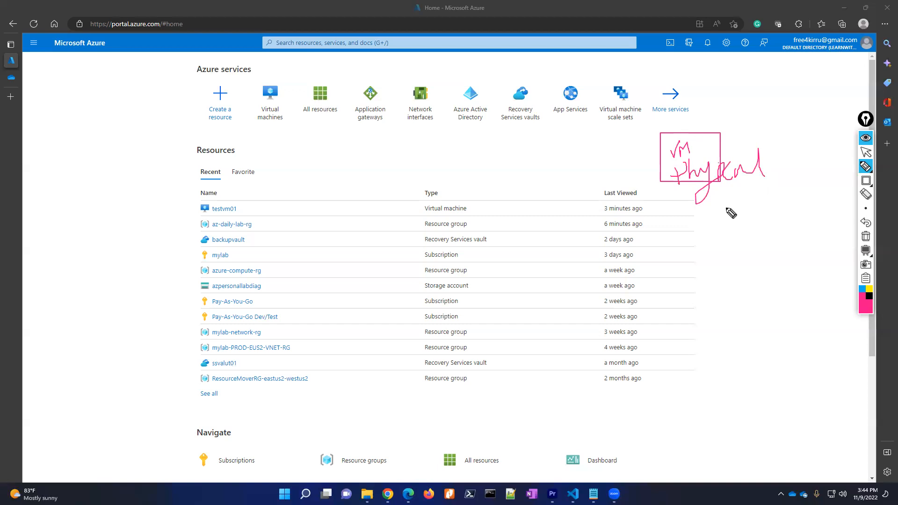
mouse_move(716, 231)
mouse_down()
mouse_move(722, 223)
mouse_move(741, 238)
mouse_move(737, 231)
mouse_move(759, 226)
mouse_move(749, 229)
mouse_move(760, 234)
mouse_move(745, 216)
mouse_move(714, 241)
mouse_move(761, 224)
mouse_move(735, 215)
mouse_up()
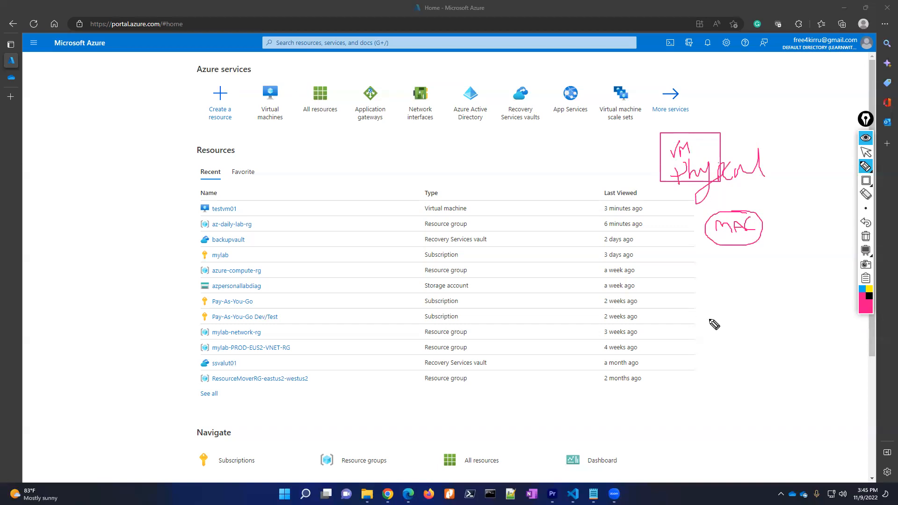
- Sketch an arrow and a cloud labelled 'Test VM', then erase all the ink
mouse_move(723, 148)
mouse_down()
mouse_move(769, 112)
mouse_move(771, 125)
mouse_up()
mouse_move(781, 94)
mouse_down()
mouse_move(862, 91)
mouse_move(811, 126)
mouse_move(777, 109)
mouse_up()
mouse_move(804, 85)
mouse_down()
mouse_move(826, 110)
mouse_move(821, 78)
mouse_move(804, 104)
mouse_up()
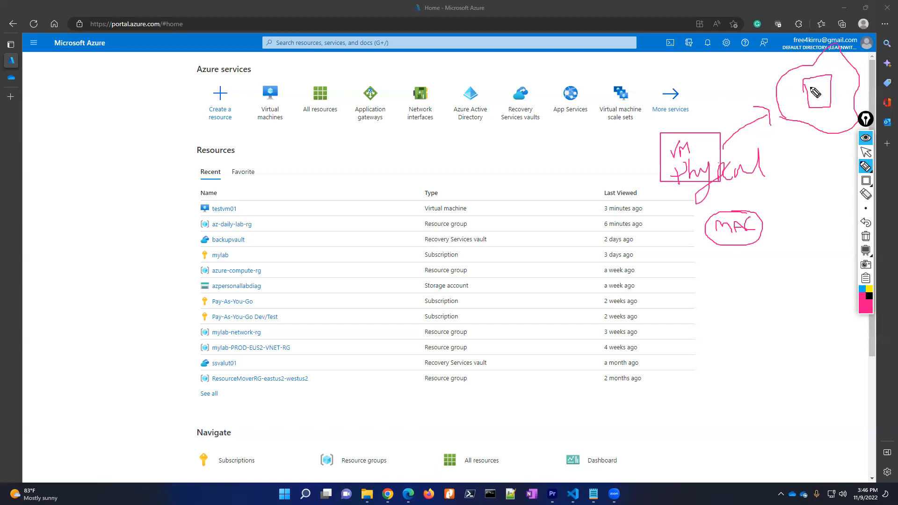
mouse_move(814, 90)
mouse_down()
mouse_move(844, 85)
mouse_move(847, 99)
mouse_move(822, 120)
mouse_move(842, 118)
mouse_up()
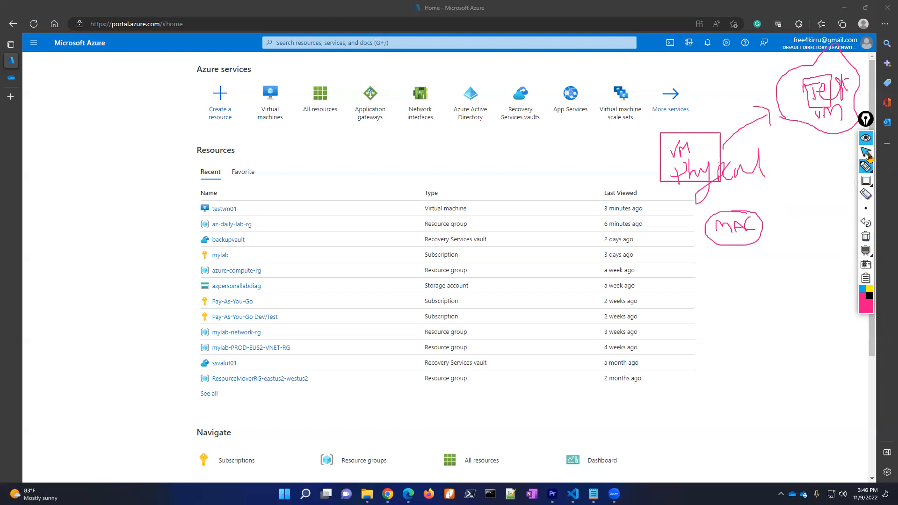
click(865, 236)
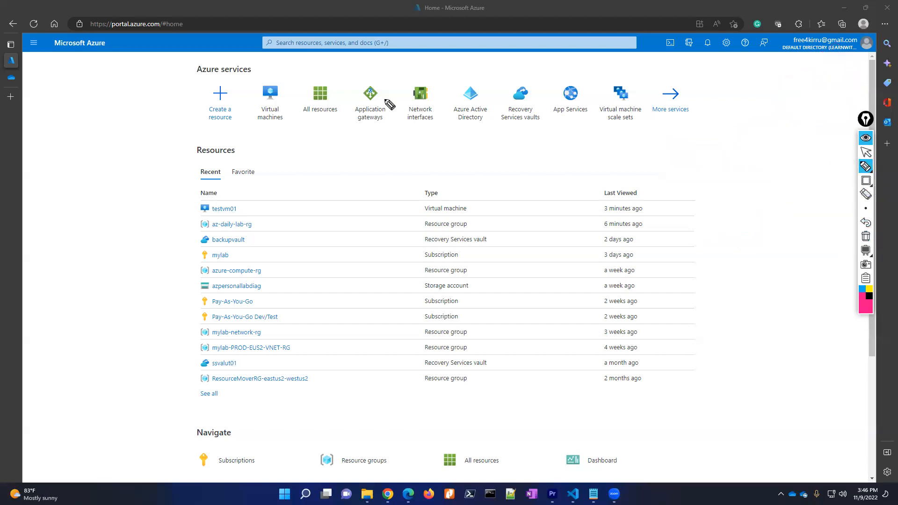
- Leave annotation mode, open testvm01 and download its RDP connection file
click(865, 152)
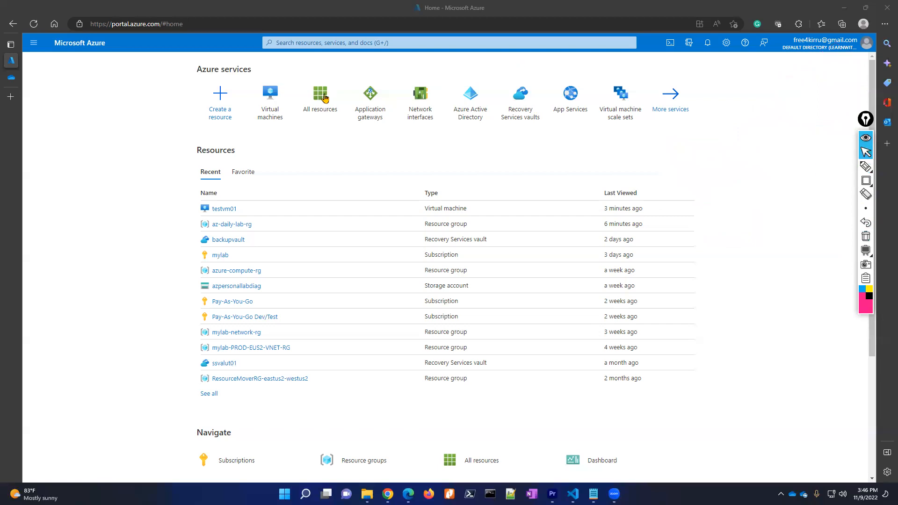
click(271, 99)
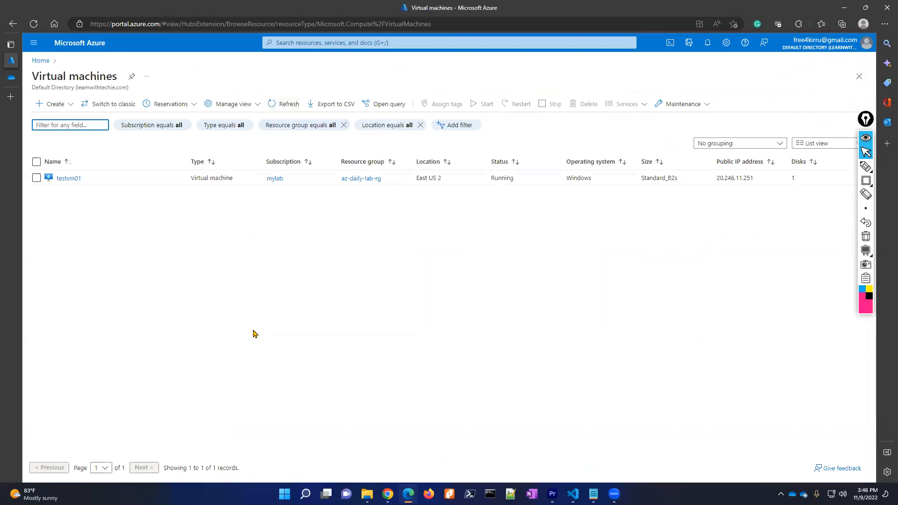
click(66, 179)
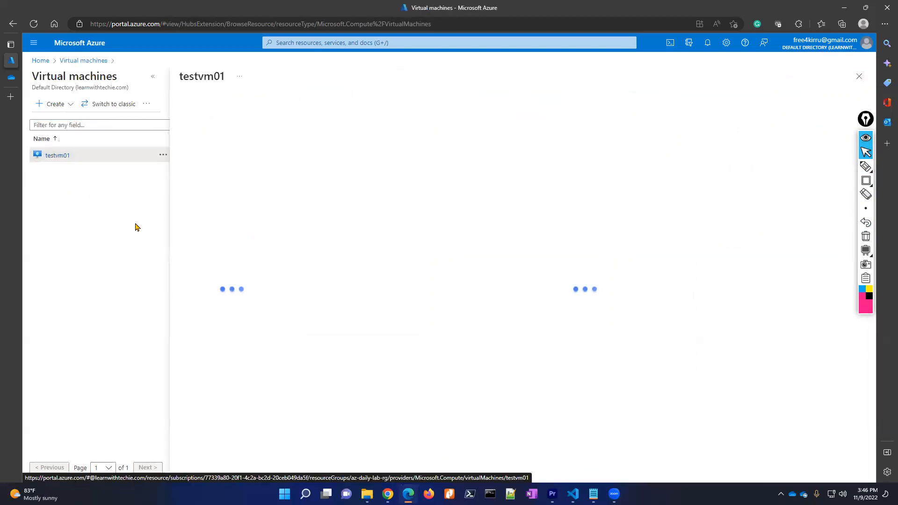
click(152, 78)
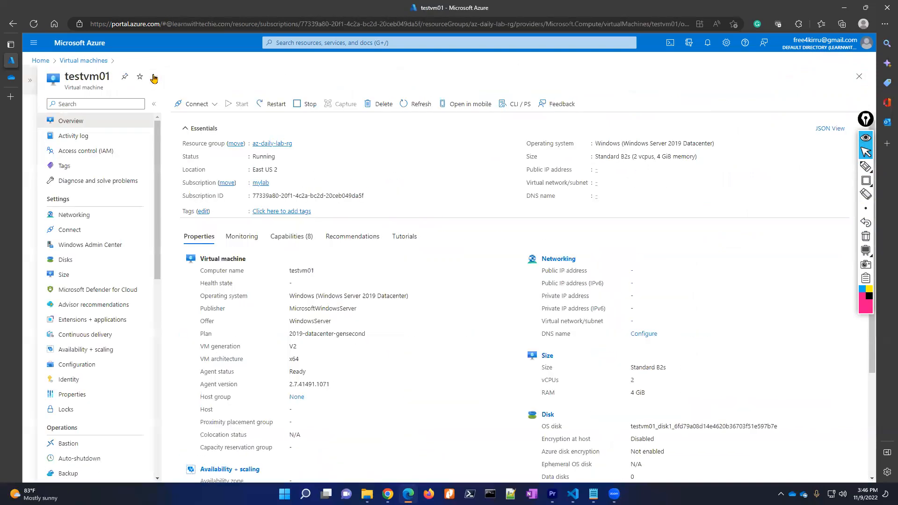
click(189, 104)
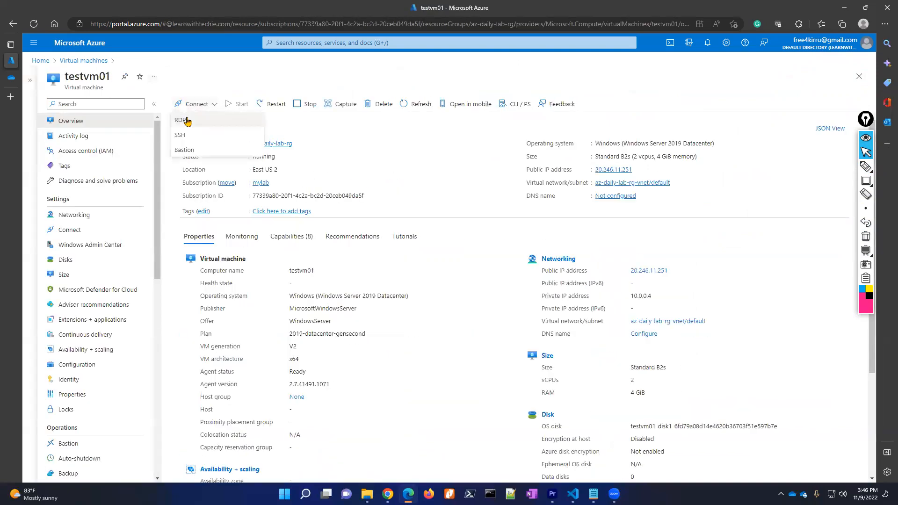
click(187, 119)
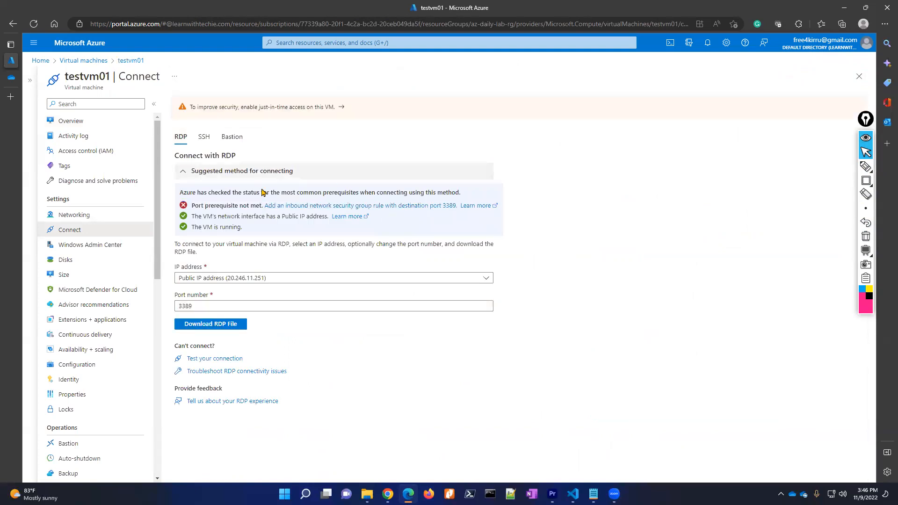
click(230, 325)
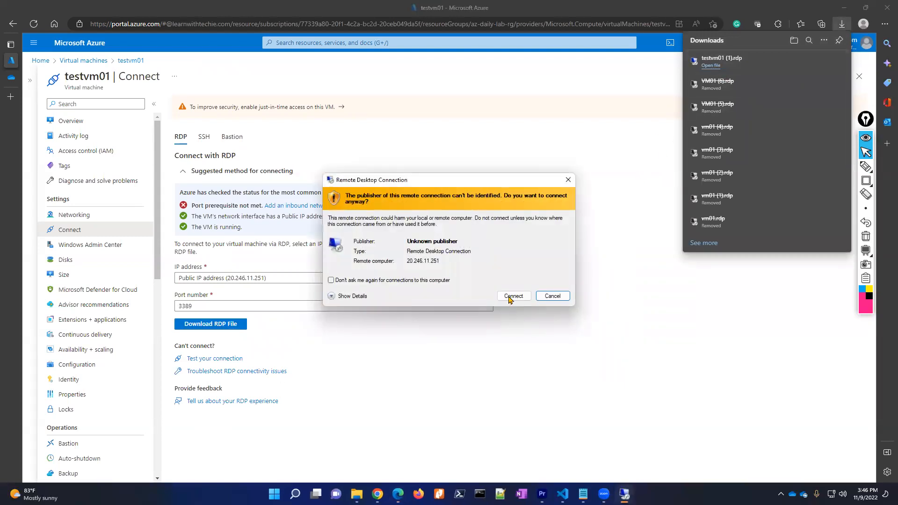
- Connect via RDP with the admin user name and password, accepting the certificate
click(510, 297)
text(azadmin)
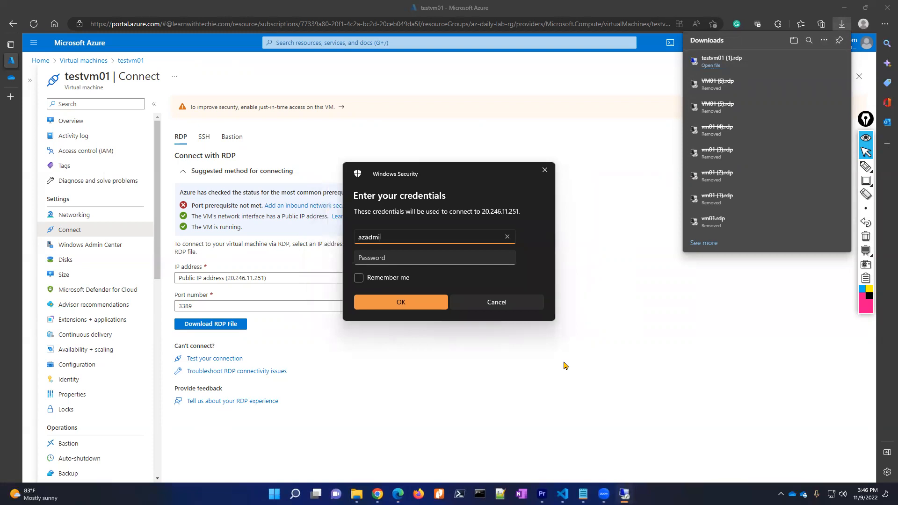
key(Tab)
text(*****)
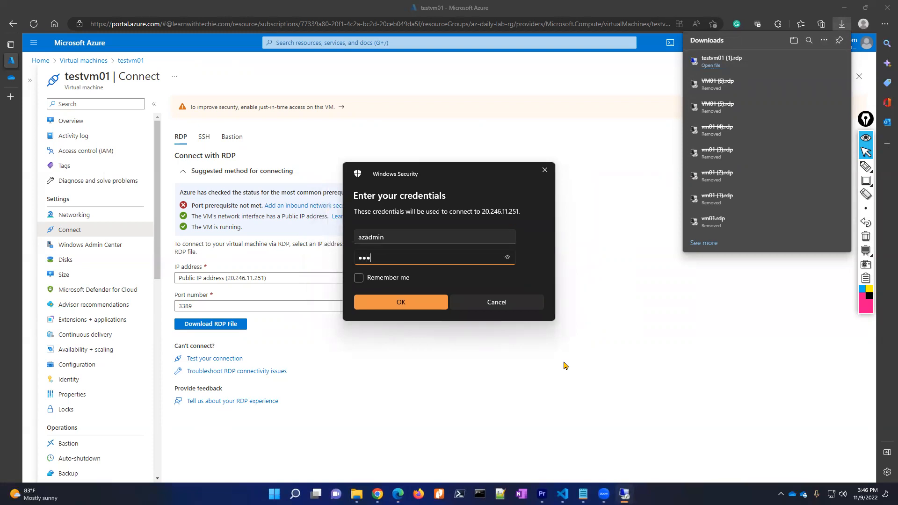
text(*******)
key(Return)
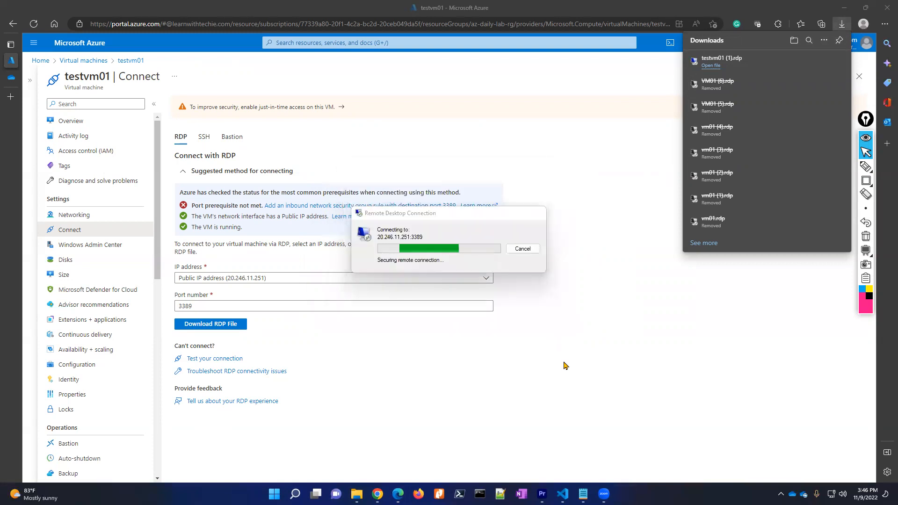
click(479, 325)
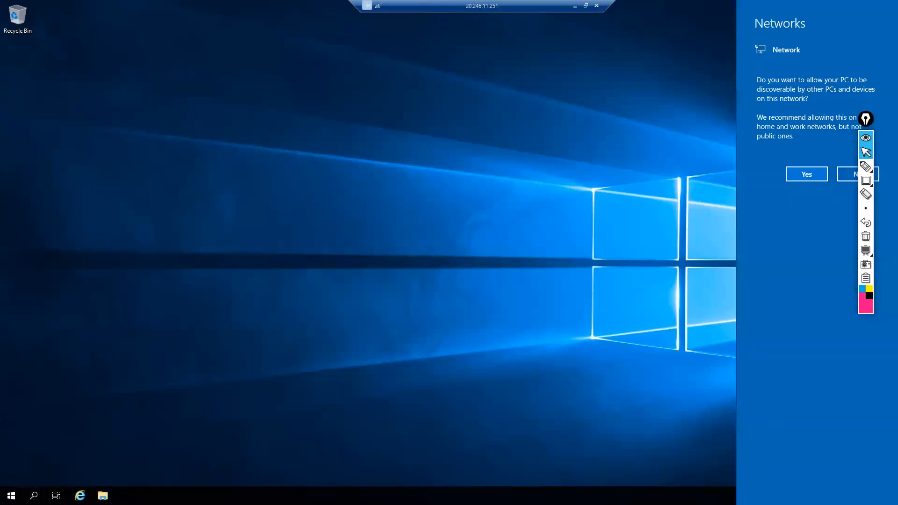
- Allow network discovery and launch Windows PowerShell from a 'powershell' search
click(793, 178)
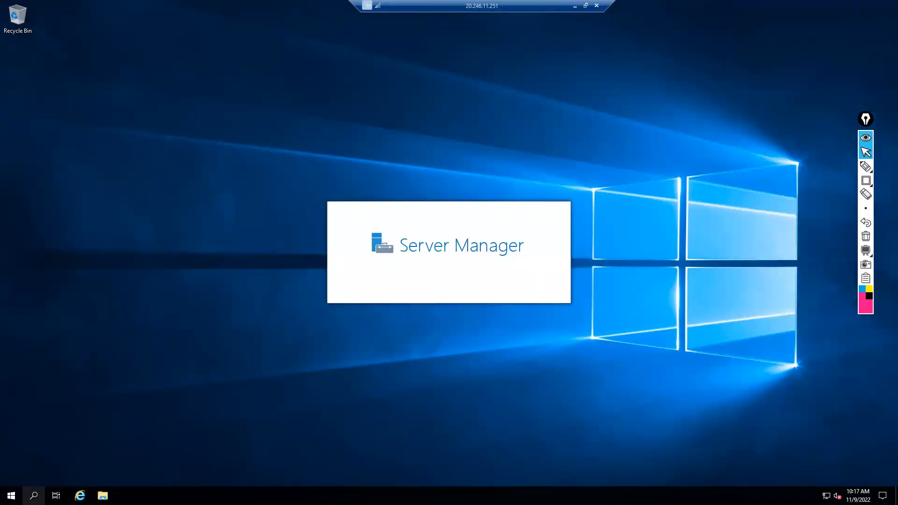
click(33, 495)
text(powershell)
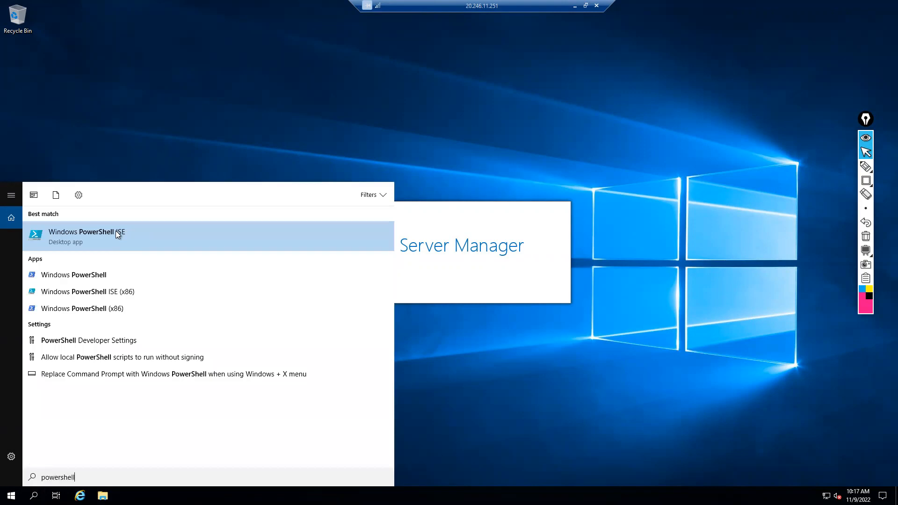
right_click(116, 231)
click(69, 274)
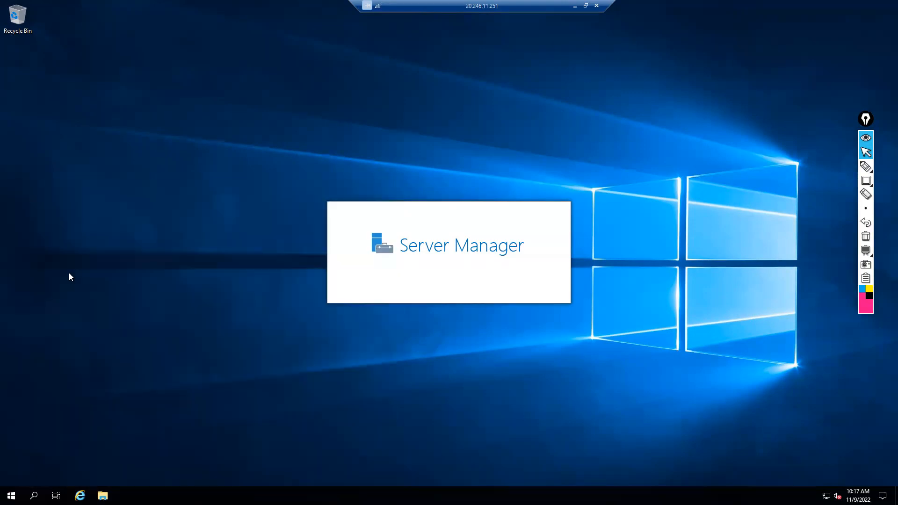
- Set the PowerShell console font size to 28 in its Properties
drag(182, 58, 451, 103)
right_click(442, 96)
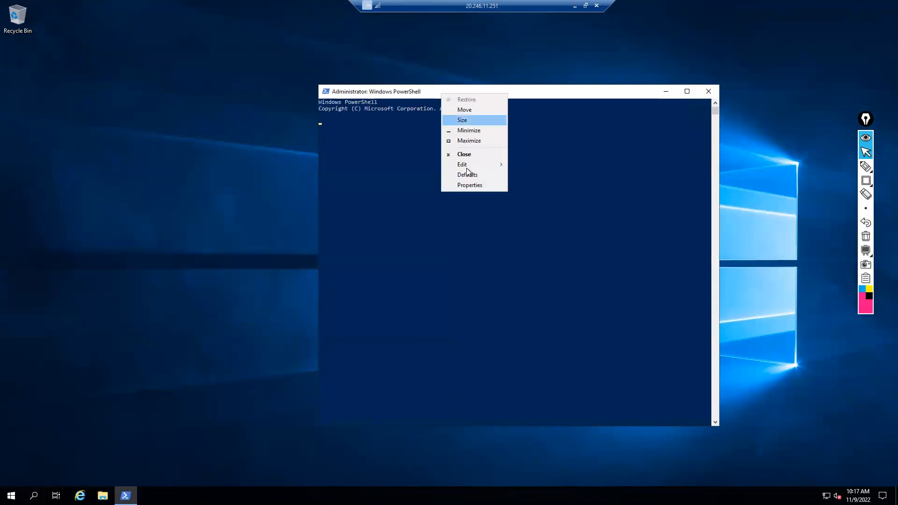
click(470, 185)
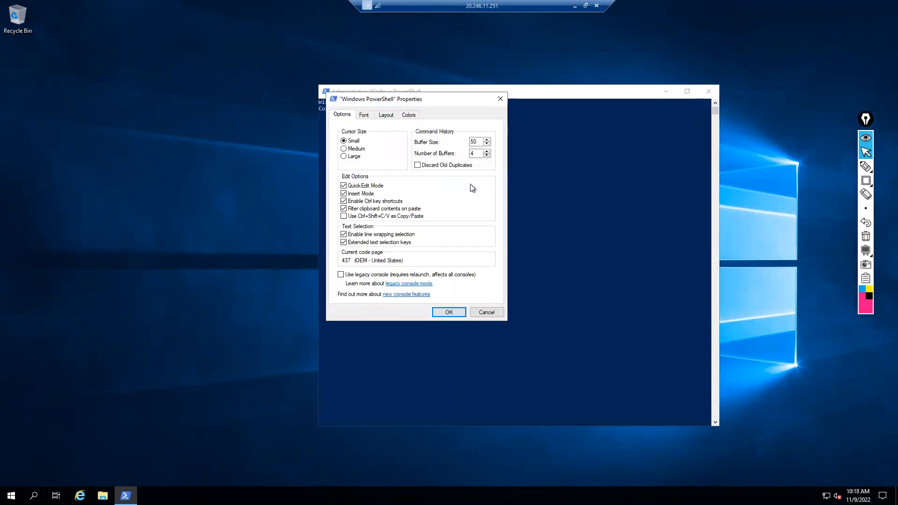
click(364, 115)
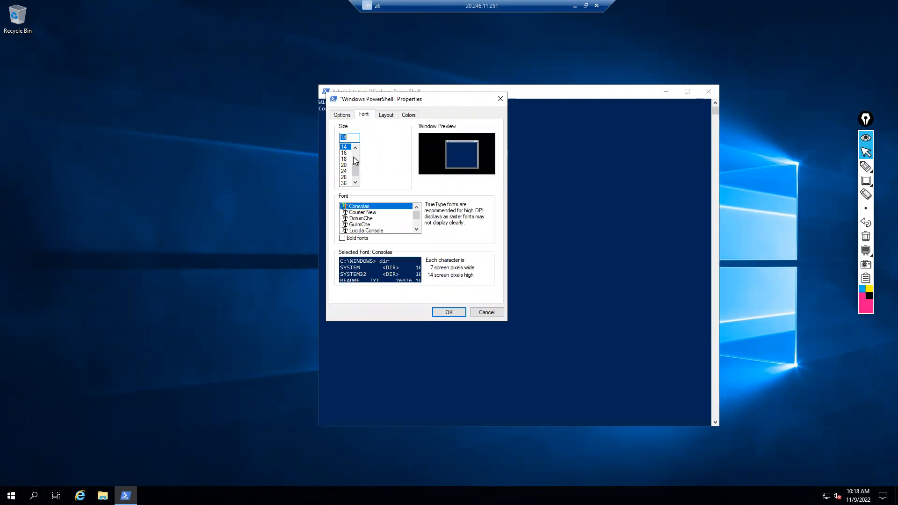
click(343, 176)
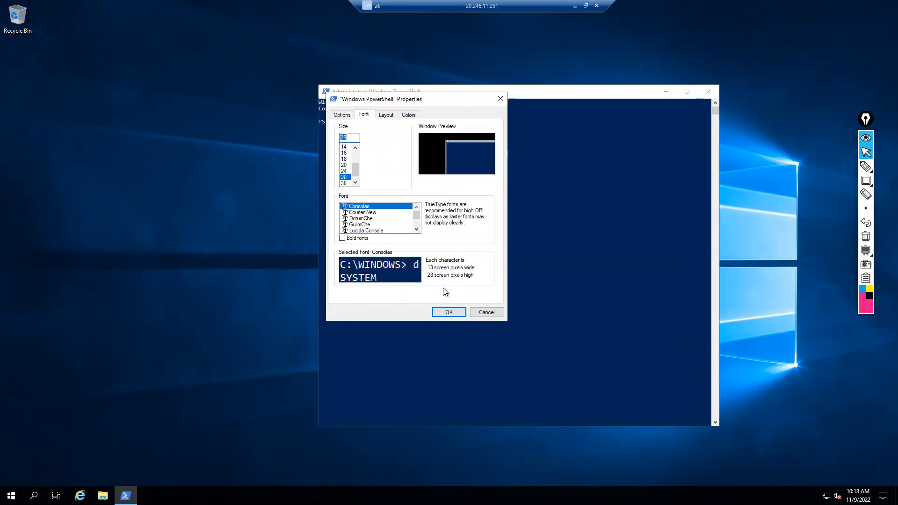
click(449, 313)
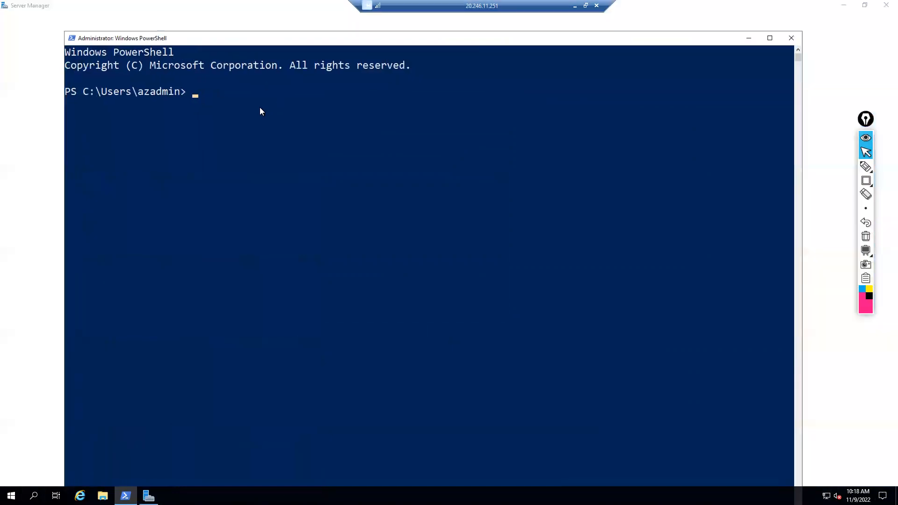
- Run Get-NetAdapter and select the Ethernet adapter's MAC address
text(get-)
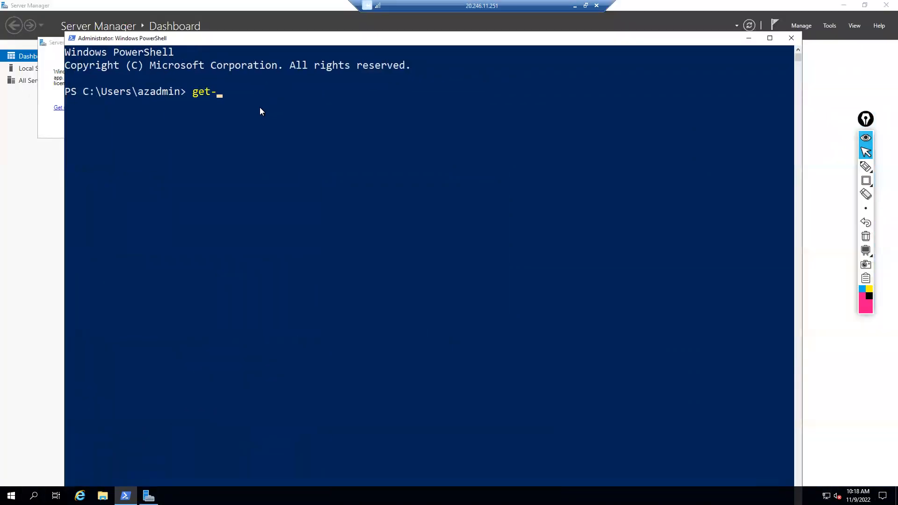
text(netad)
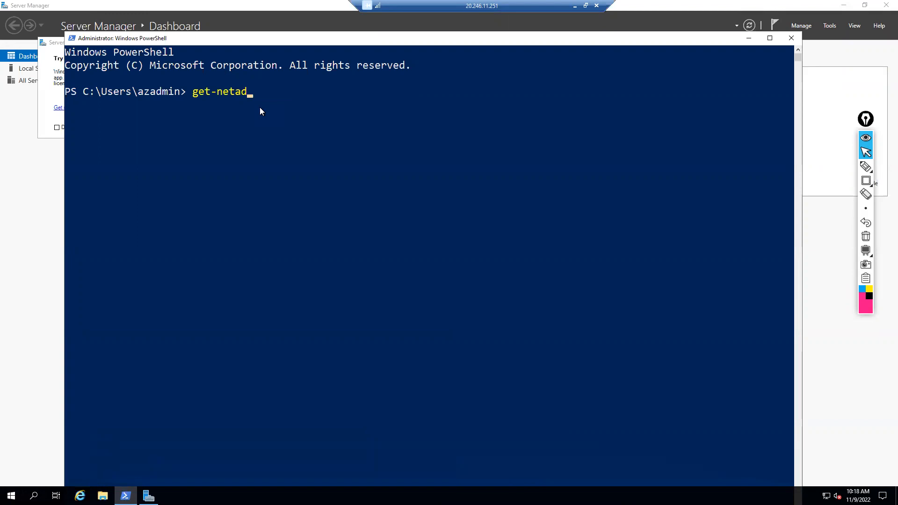
key(Tab)
key(Return)
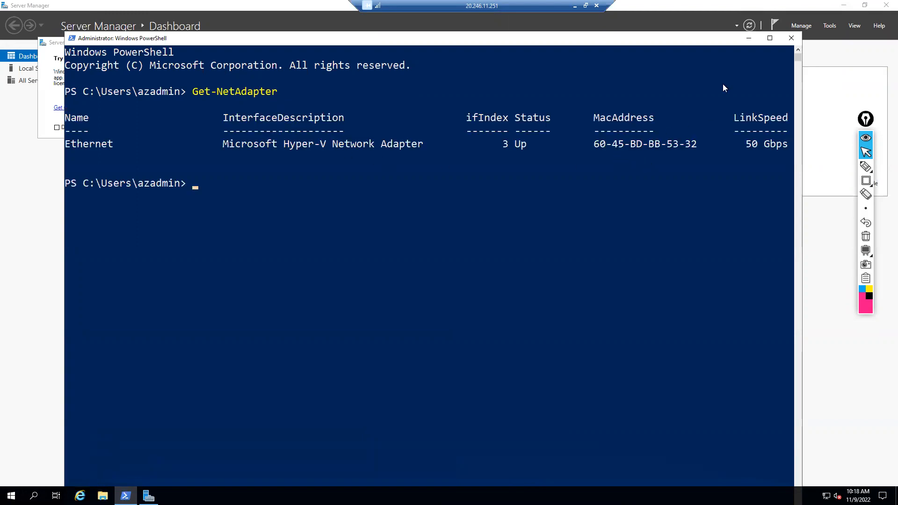
drag(595, 145, 694, 148)
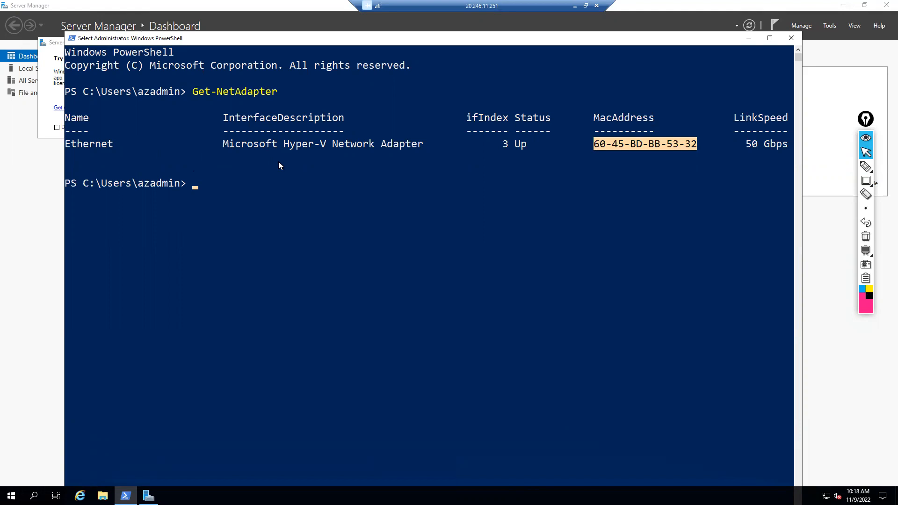
- Minimize Server Manager, PowerShell and the remote session to return to Azure
click(840, 7)
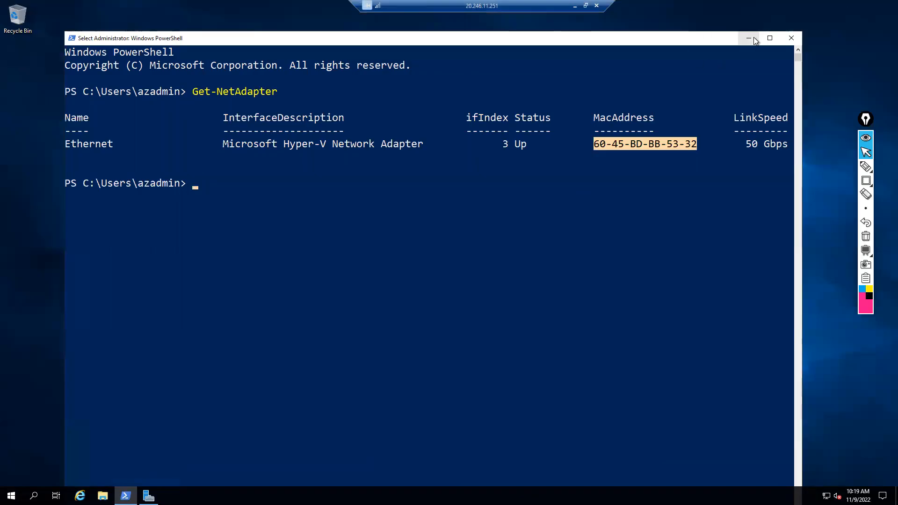
click(748, 36)
drag(400, 4, 86, 4)
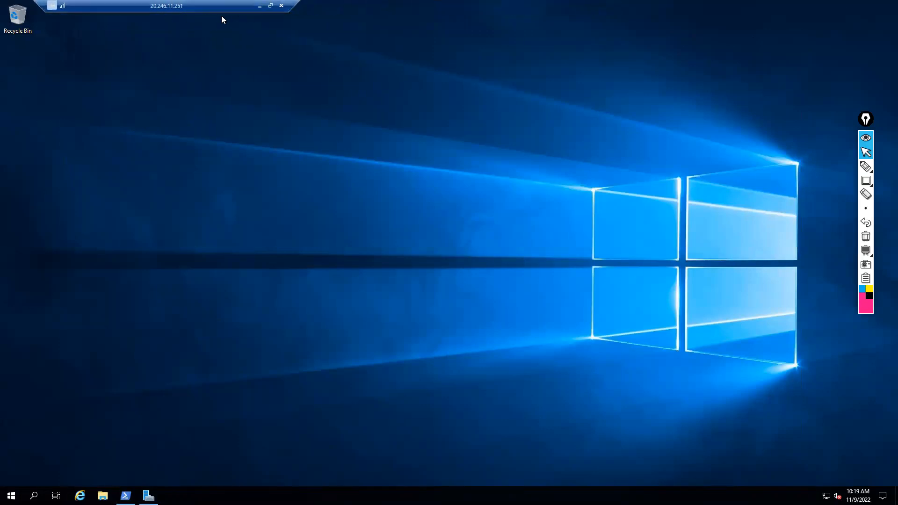
click(257, 5)
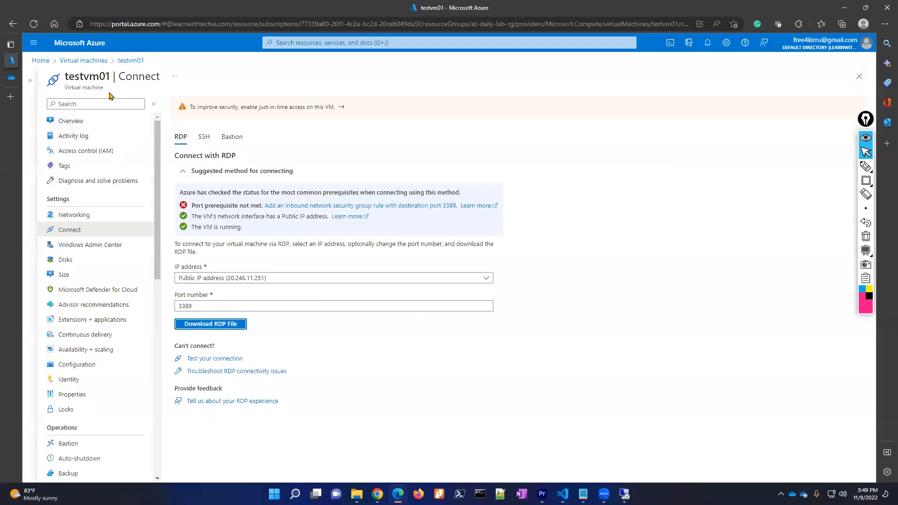
- Stop testvm01 from its Overview page
click(125, 65)
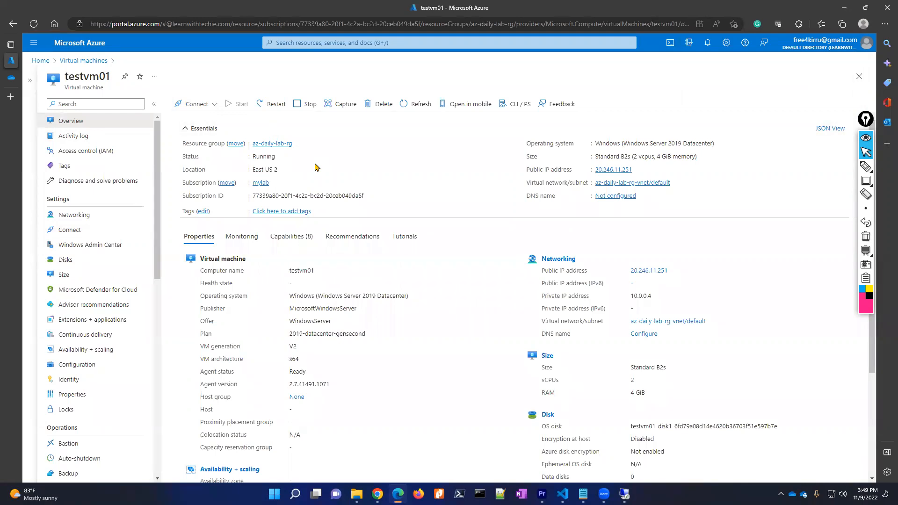
click(301, 106)
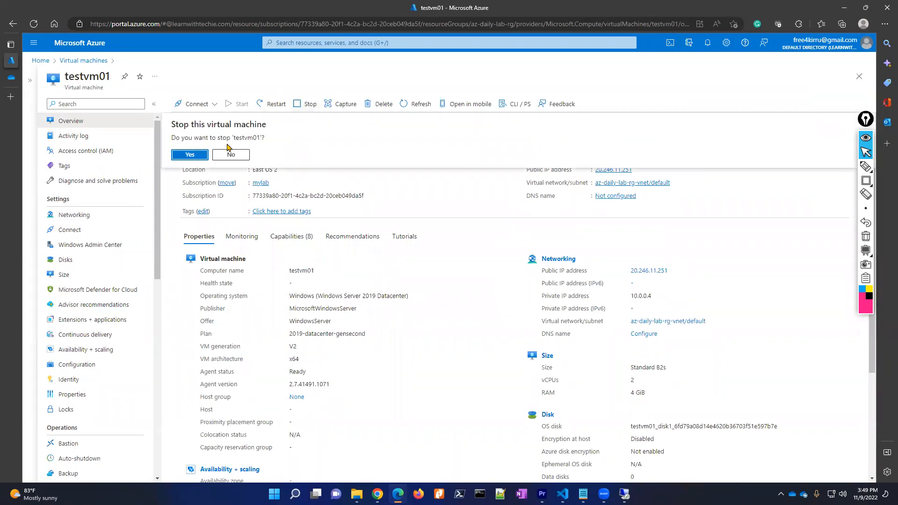
click(196, 152)
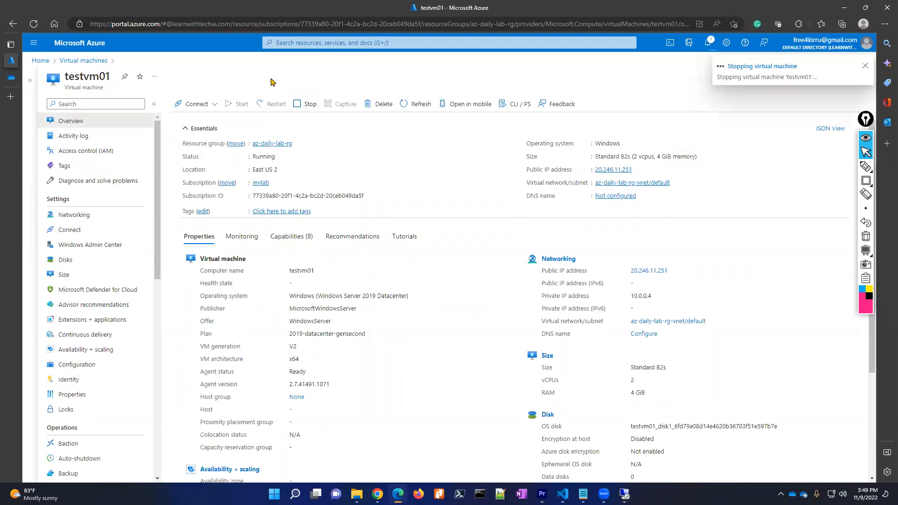
- Start a new network interface in subscription mylab and resource group az-daily-lab-rg
click(283, 43)
text(network i)
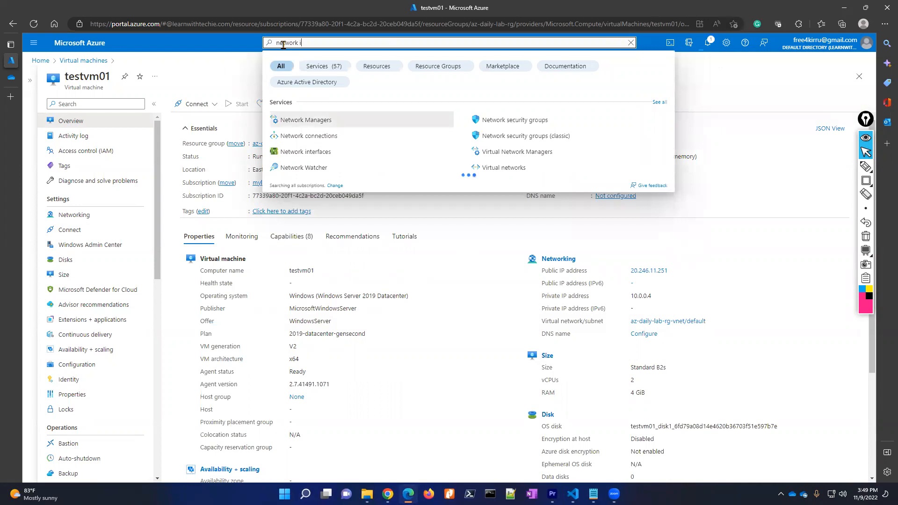
text(nterface)
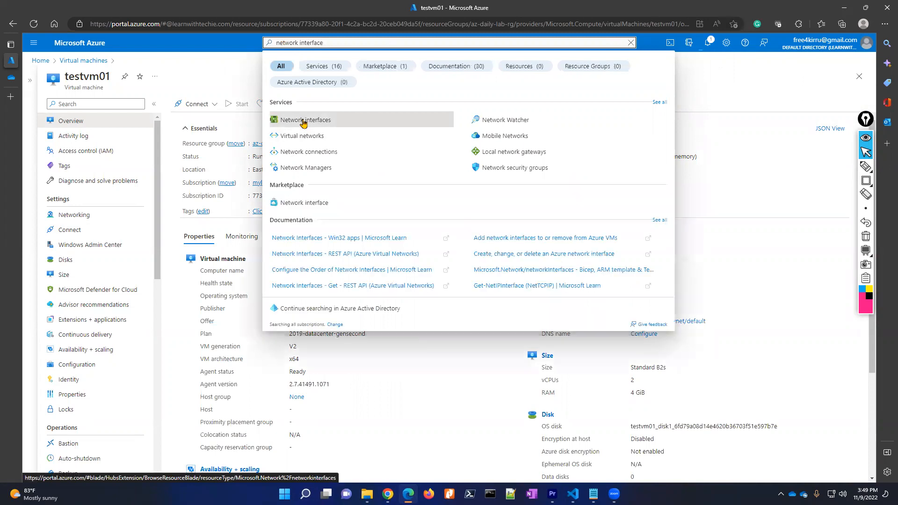
click(303, 121)
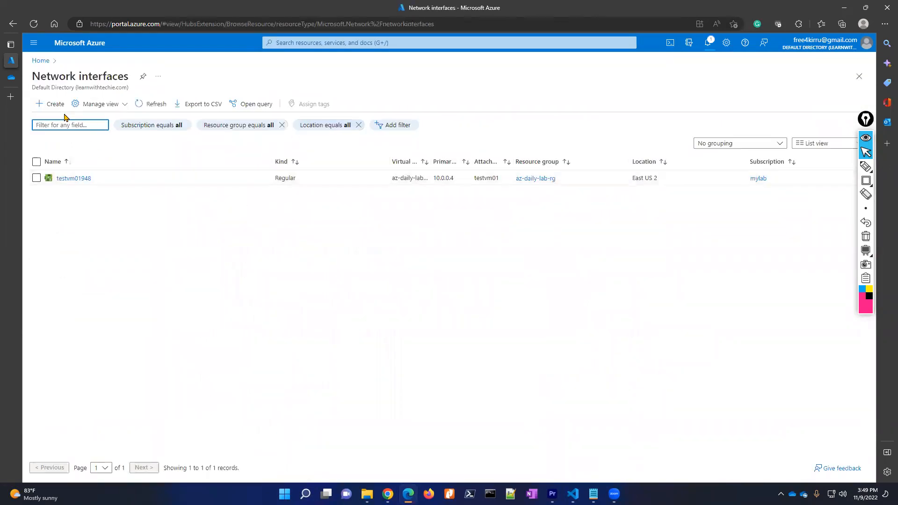
click(54, 105)
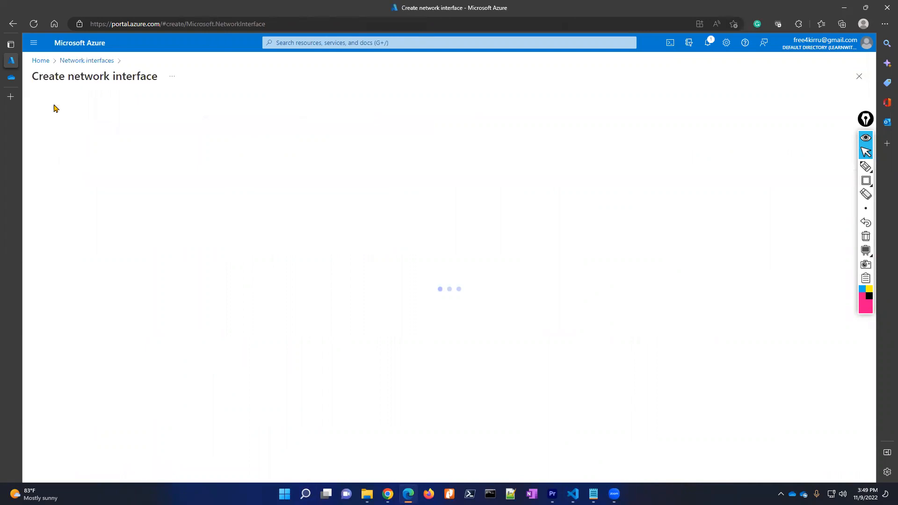
click(192, 171)
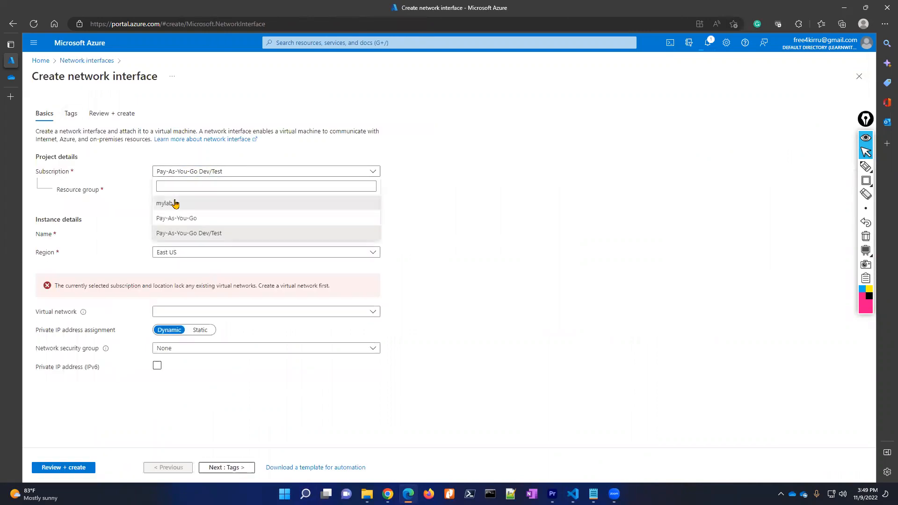
click(164, 202)
click(189, 192)
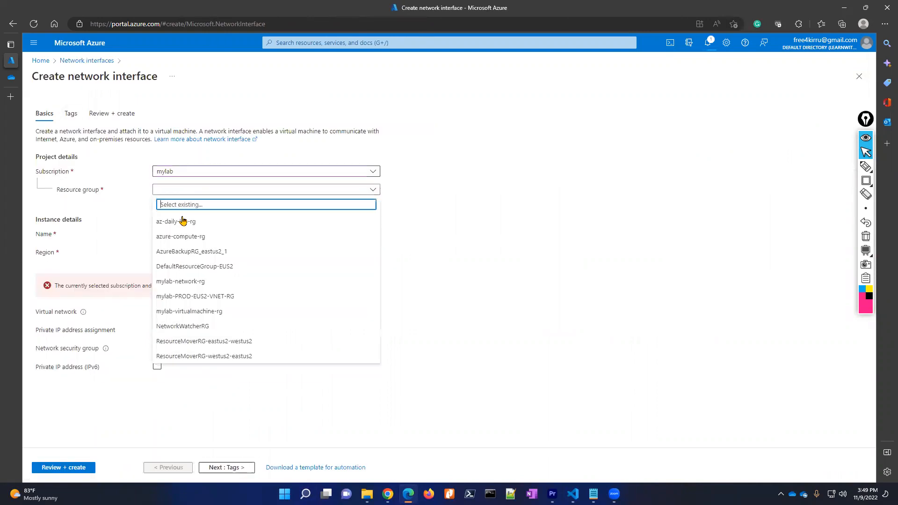
click(180, 219)
- Name it testvm-nic02, set region East US 2, and pass review validation
click(178, 237)
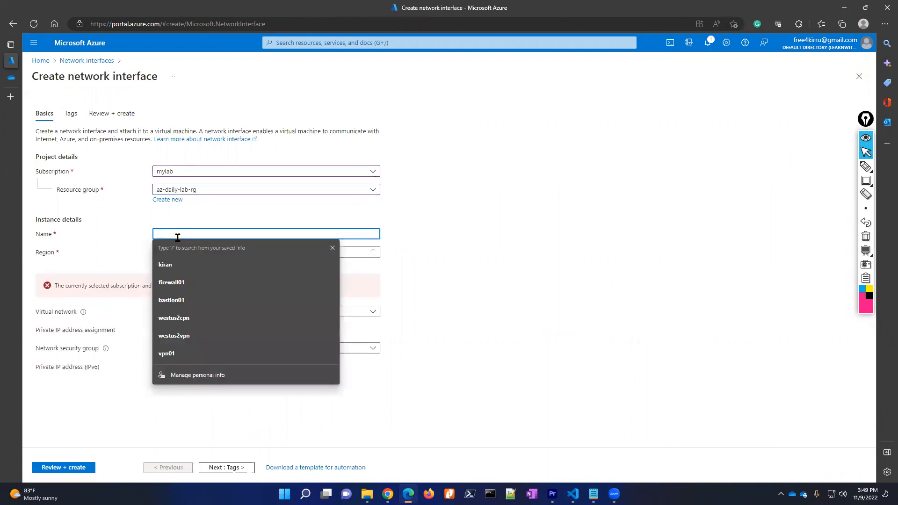
text(tes)
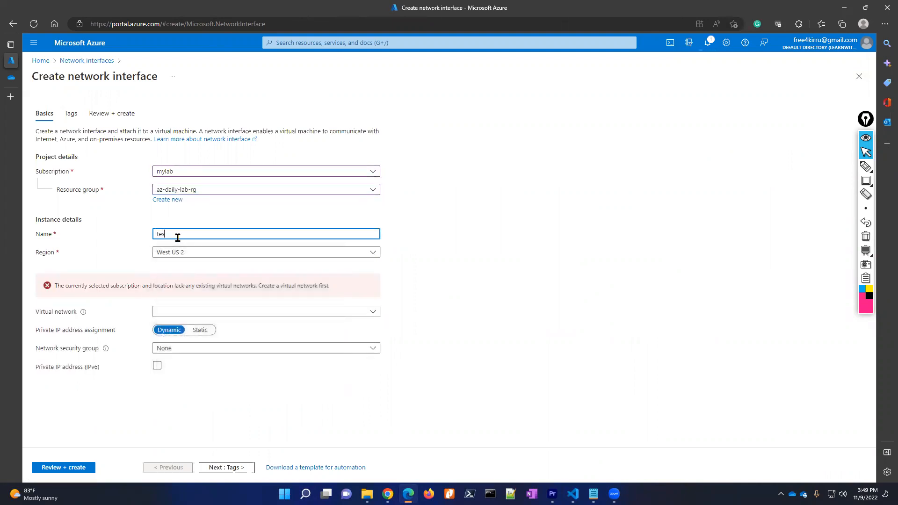
text(tvm-nic02)
click(212, 253)
text(east)
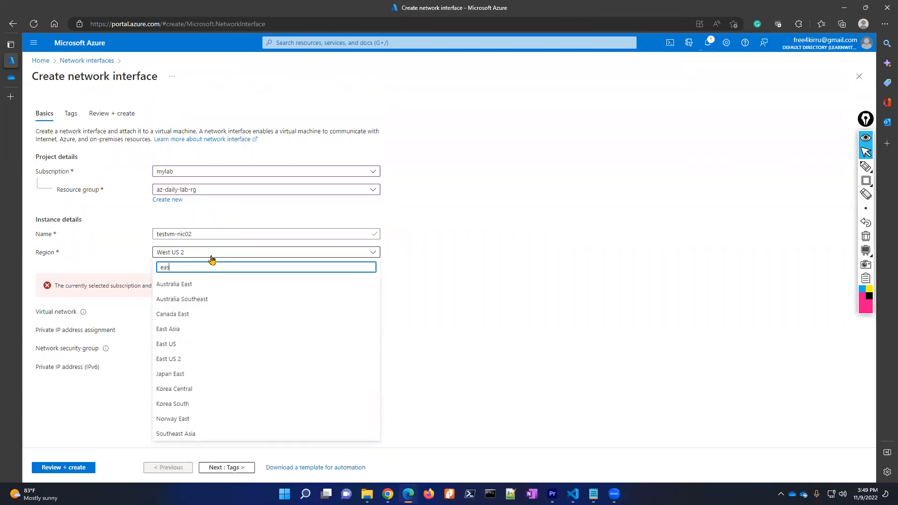
click(177, 358)
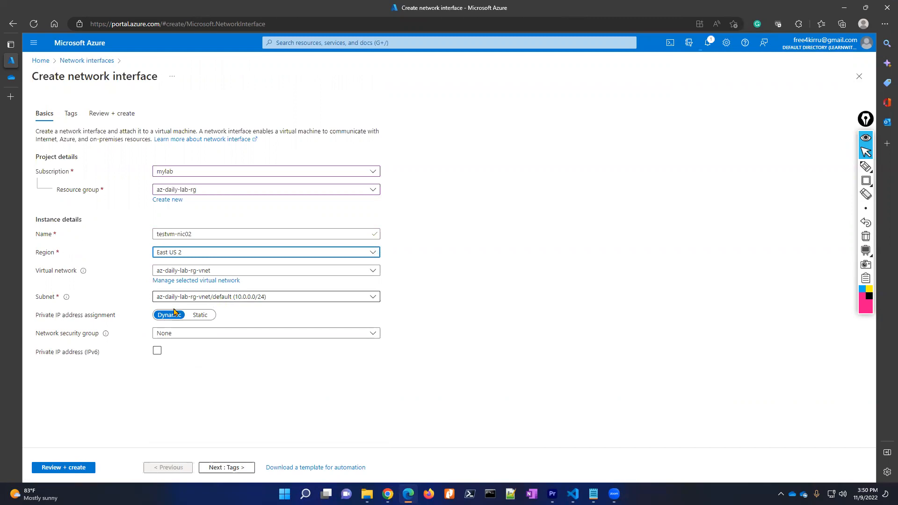
click(74, 468)
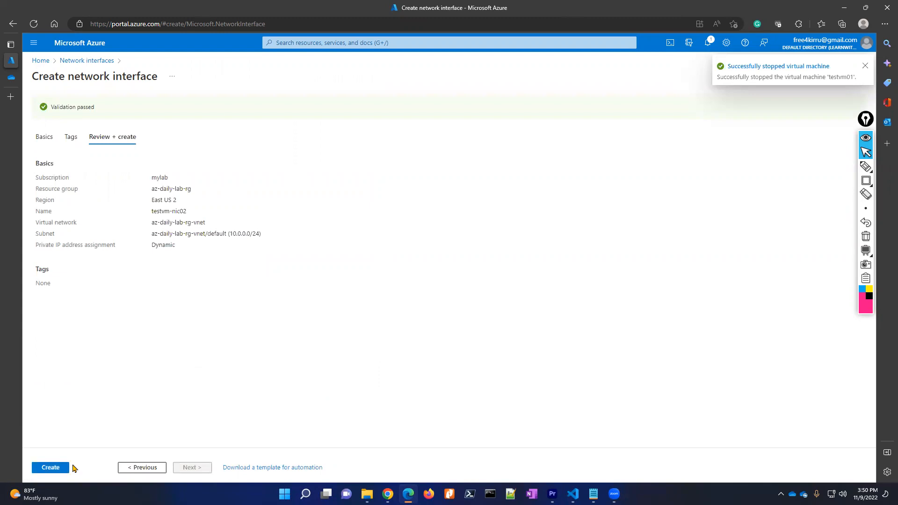
click(47, 469)
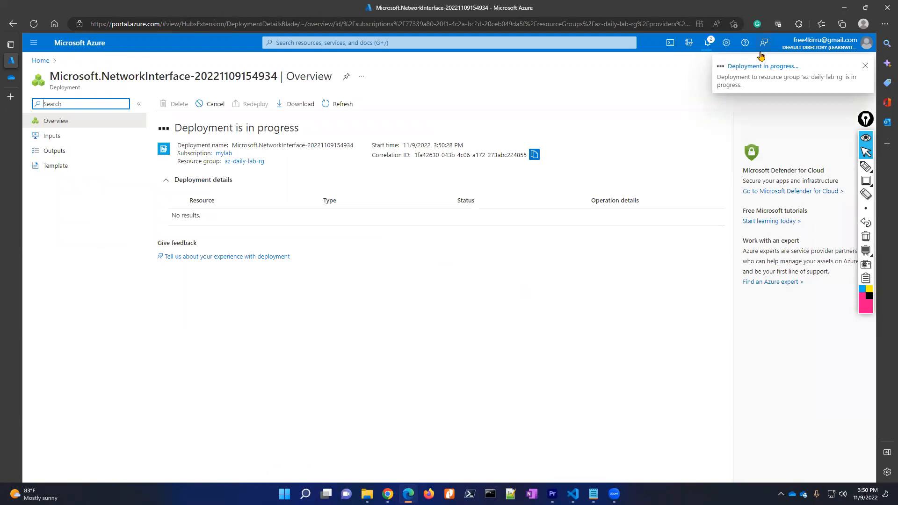
- Check notifications for the testvm-nic02 deployment and the testvm01 stop status
click(708, 44)
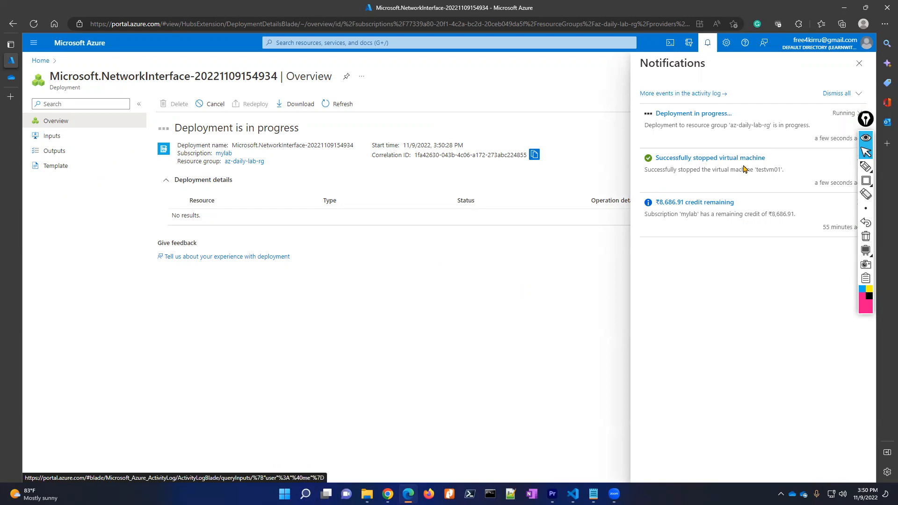
click(859, 64)
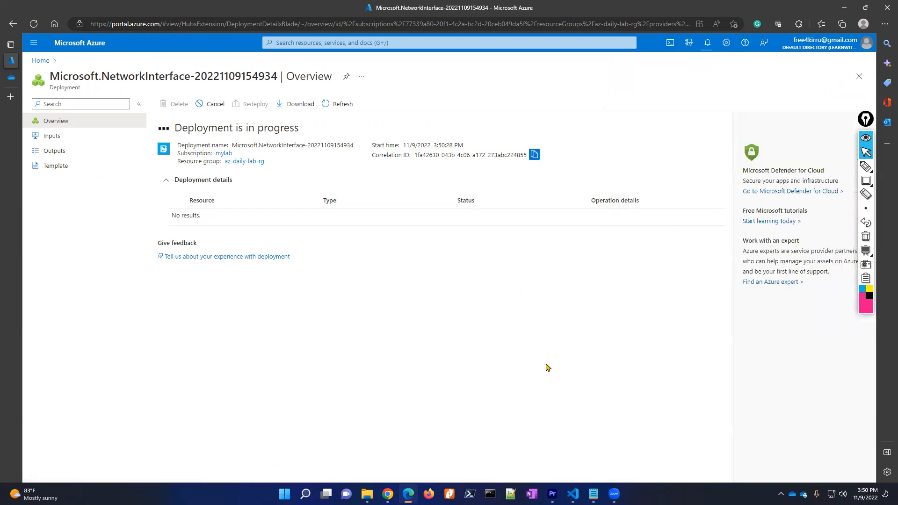
- Open testvm01's Networking settings from the virtual machines list
click(40, 60)
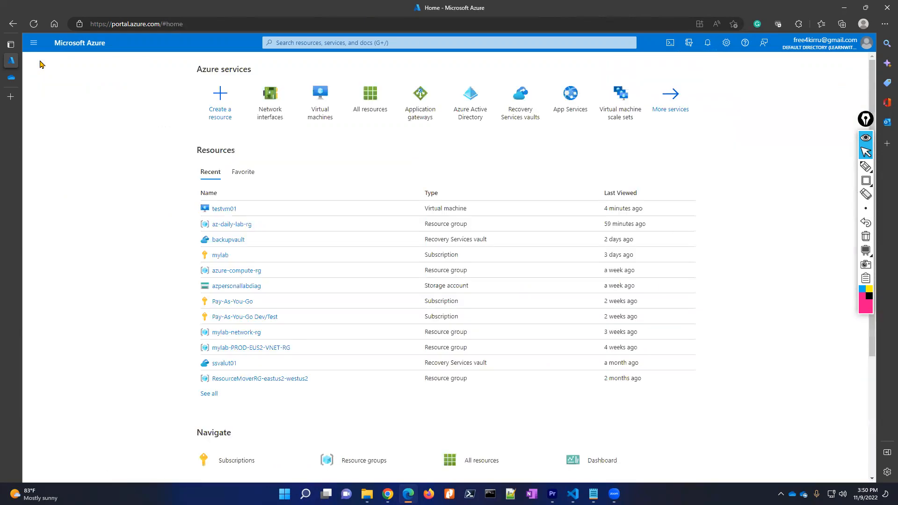
click(337, 106)
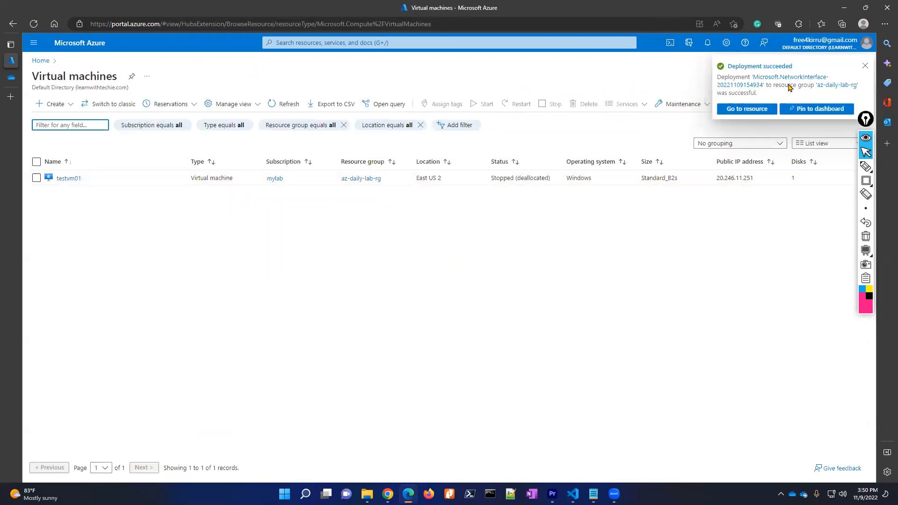
click(70, 179)
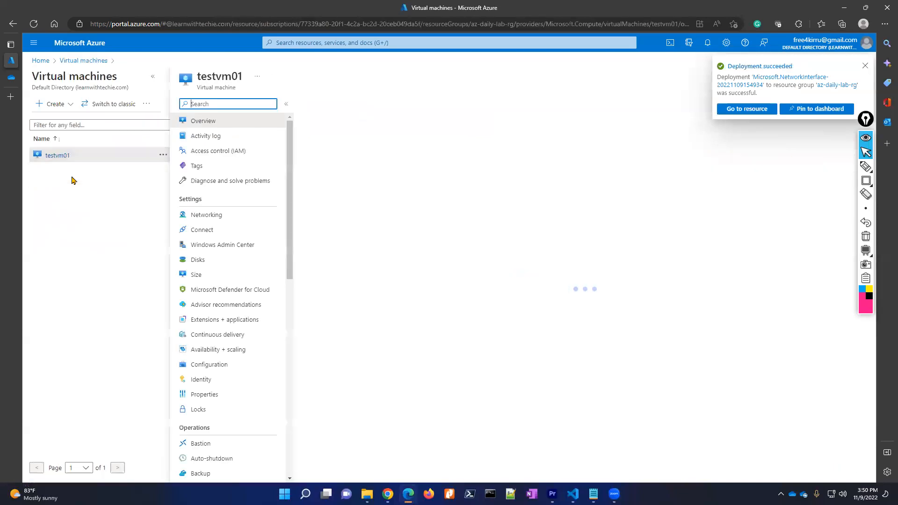
click(152, 75)
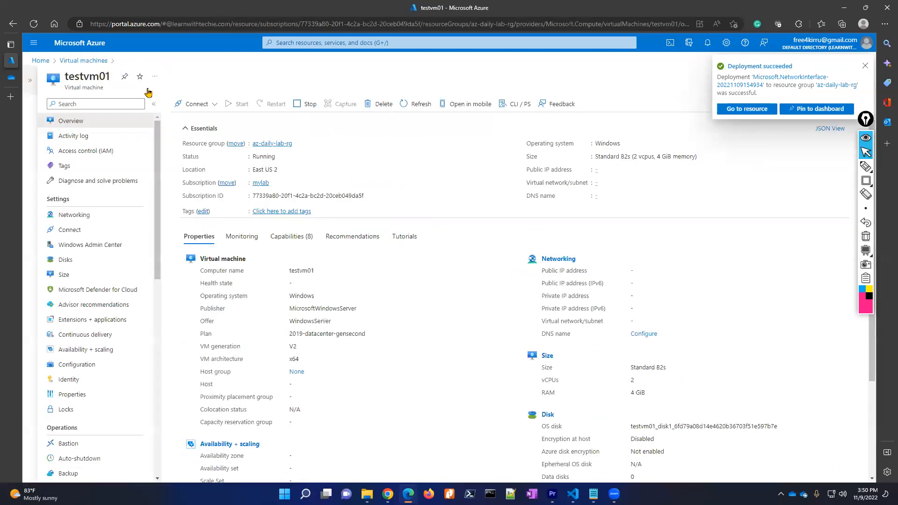
click(89, 216)
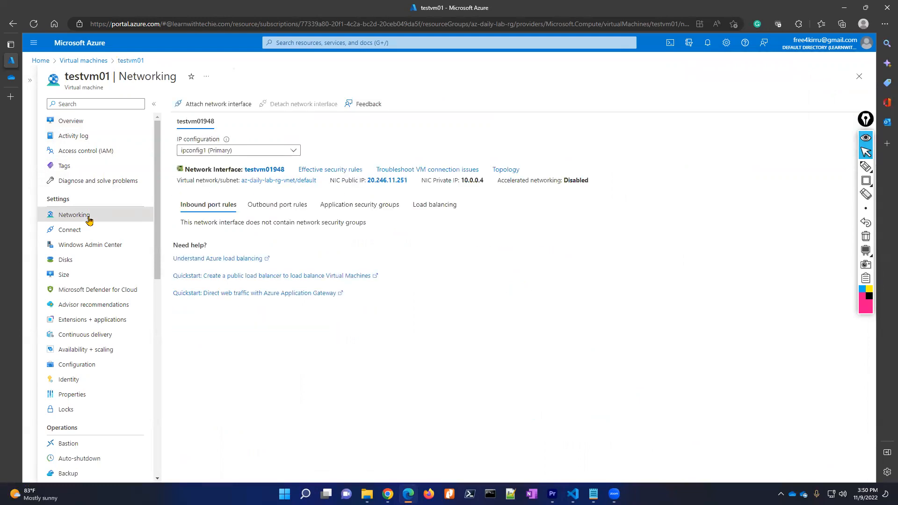
- Attach testvm-nic02, confirm it in notifications, and return to the Overview
click(207, 105)
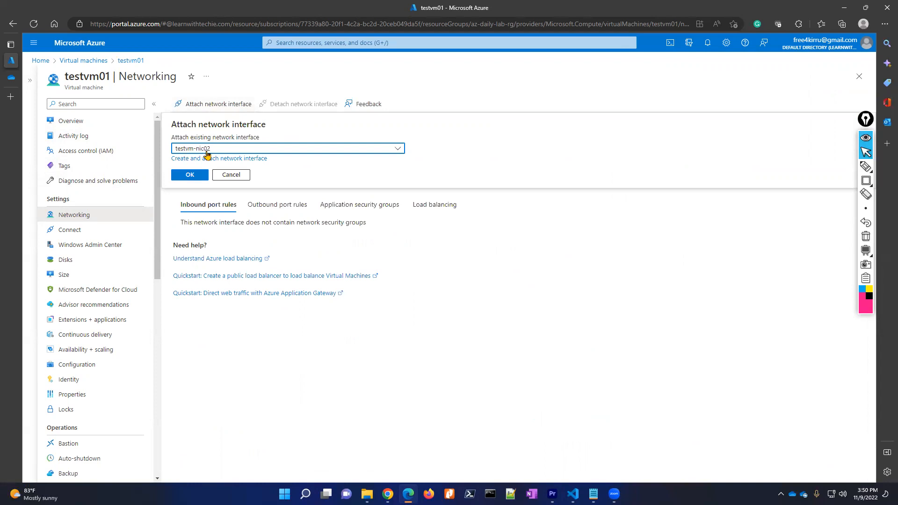
click(195, 175)
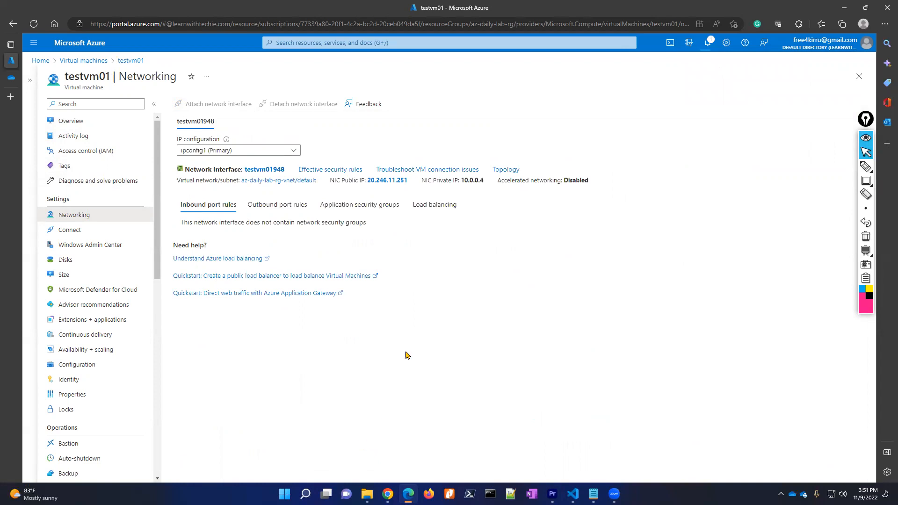
click(708, 44)
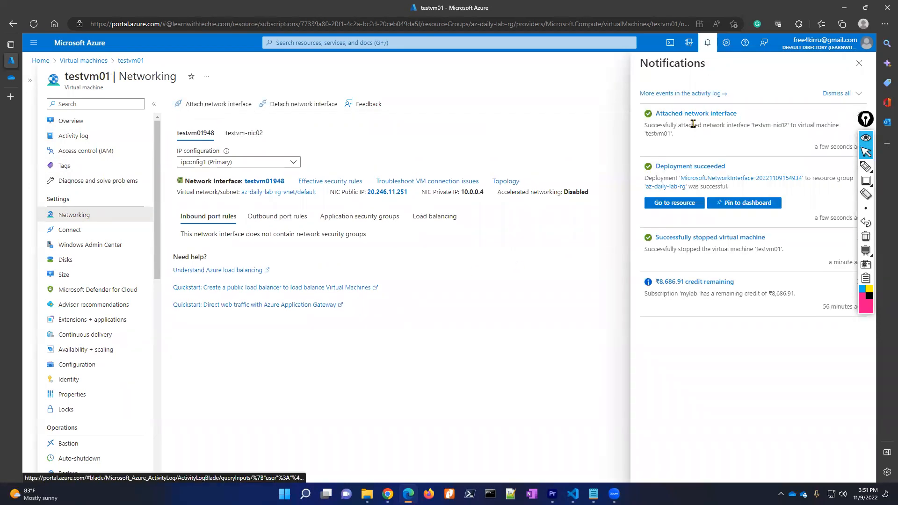
click(859, 63)
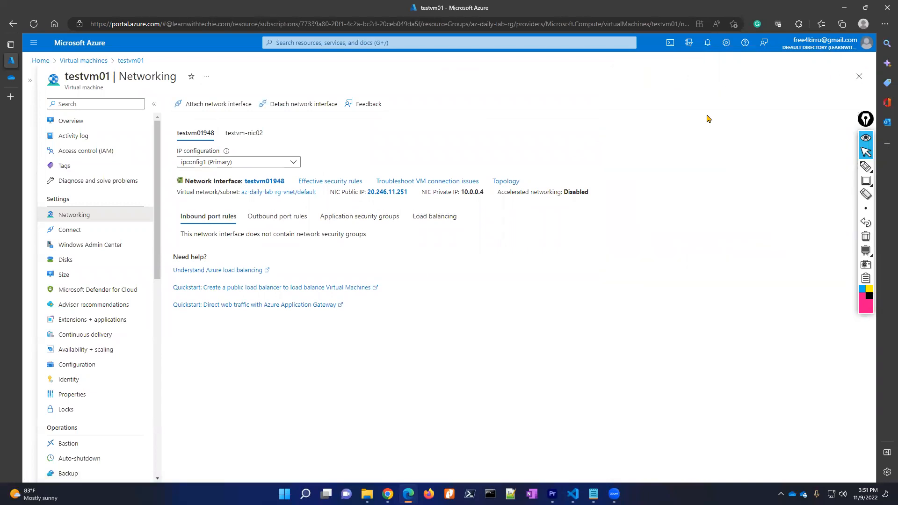
click(100, 121)
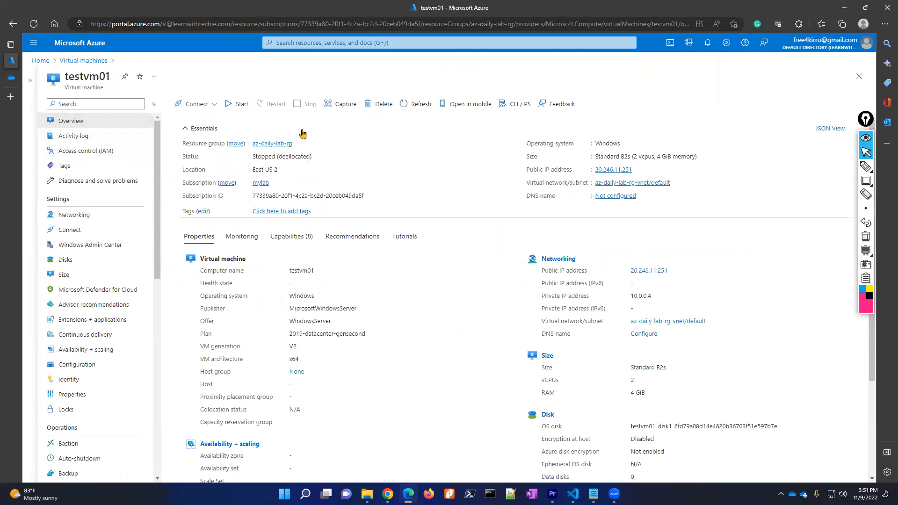
- Start testvm01, confirm it shows Running, and bring up the Connect options
click(243, 107)
click(707, 41)
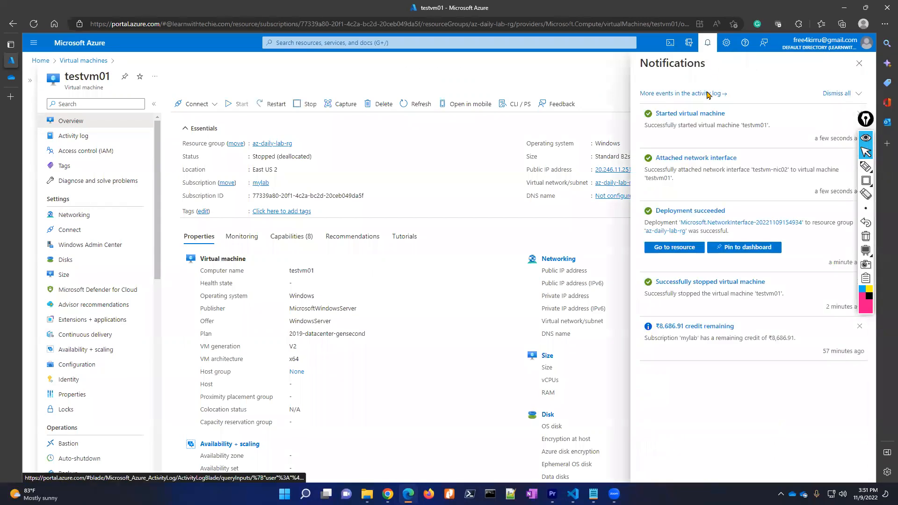
click(859, 63)
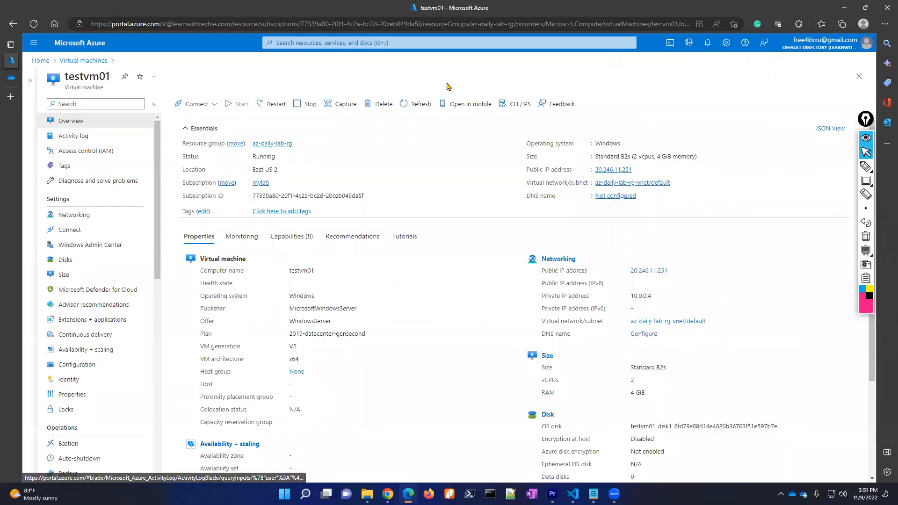
drag(254, 156, 272, 157)
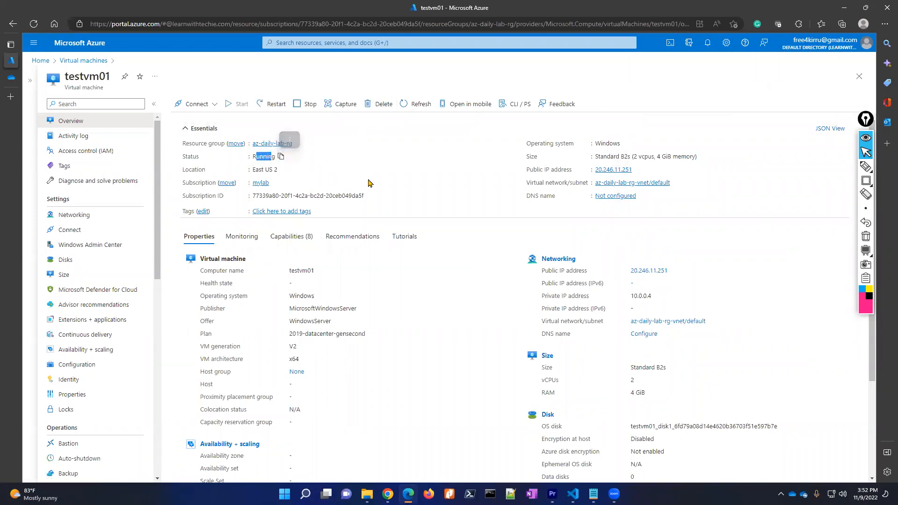
click(209, 104)
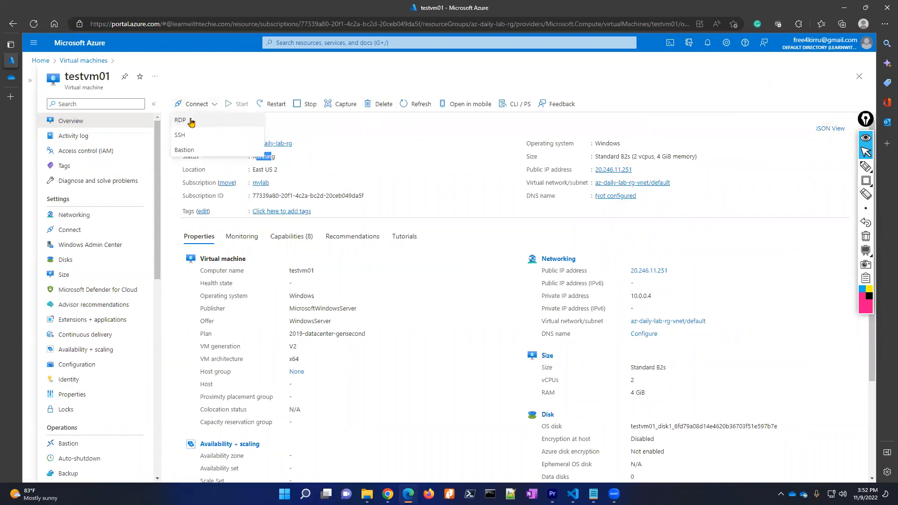
- Download testvm01's RDP file, sign in with the VM password, and accept the certificate warning
click(191, 121)
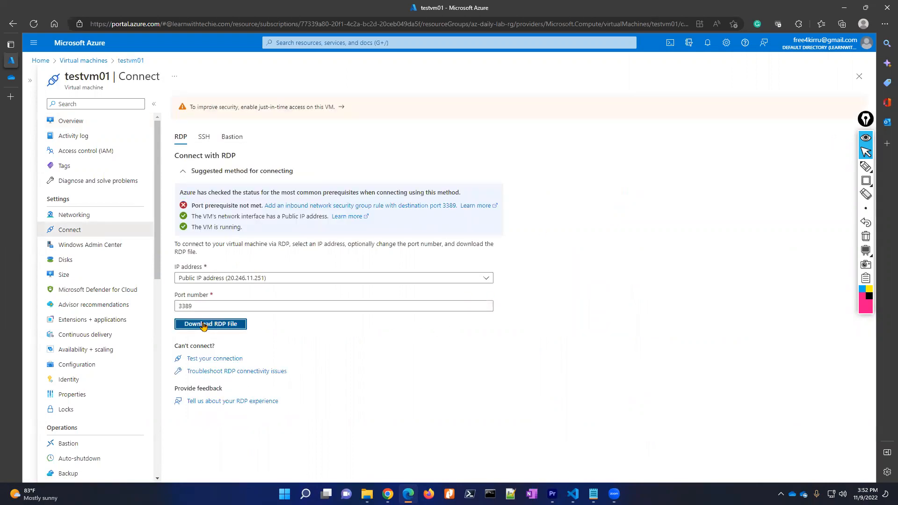
click(203, 325)
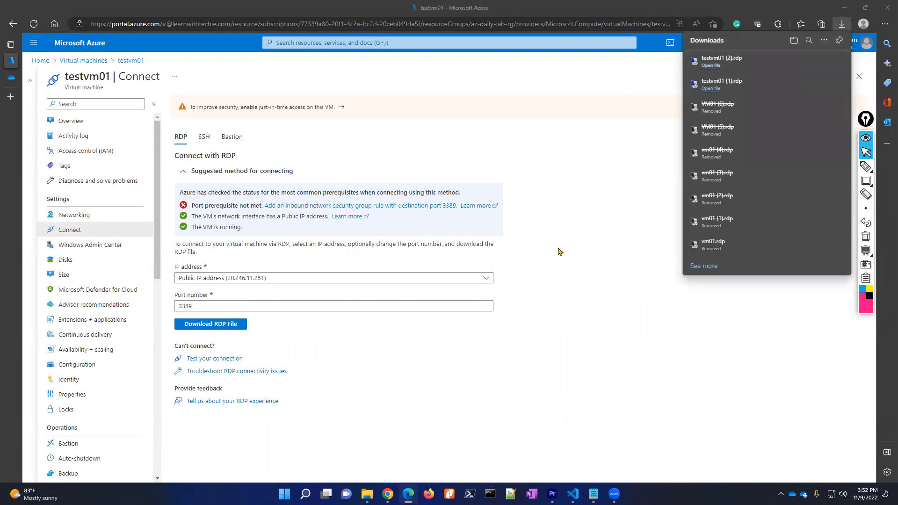
click(513, 295)
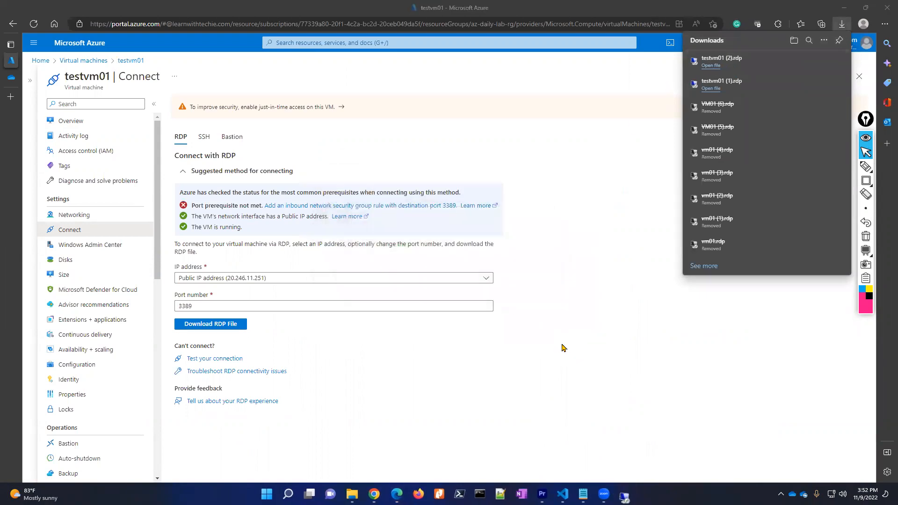
text(*****)
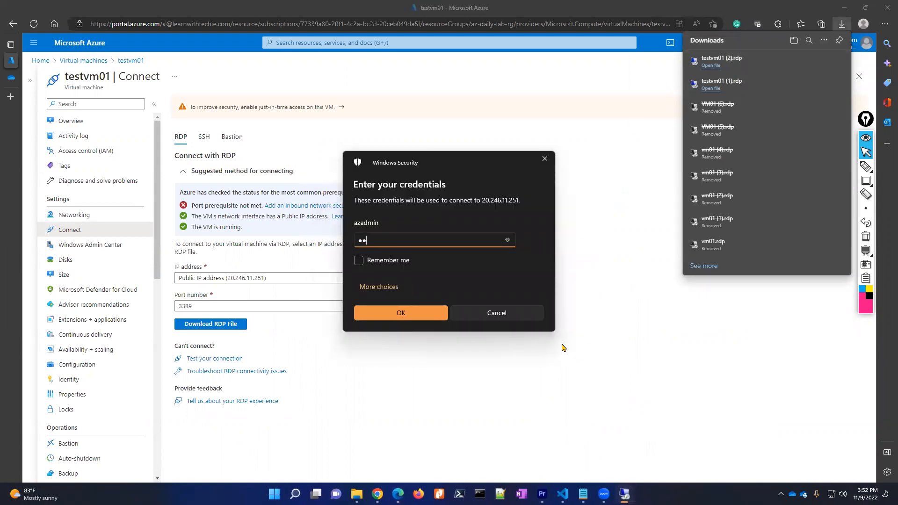
text(******)
key(Return)
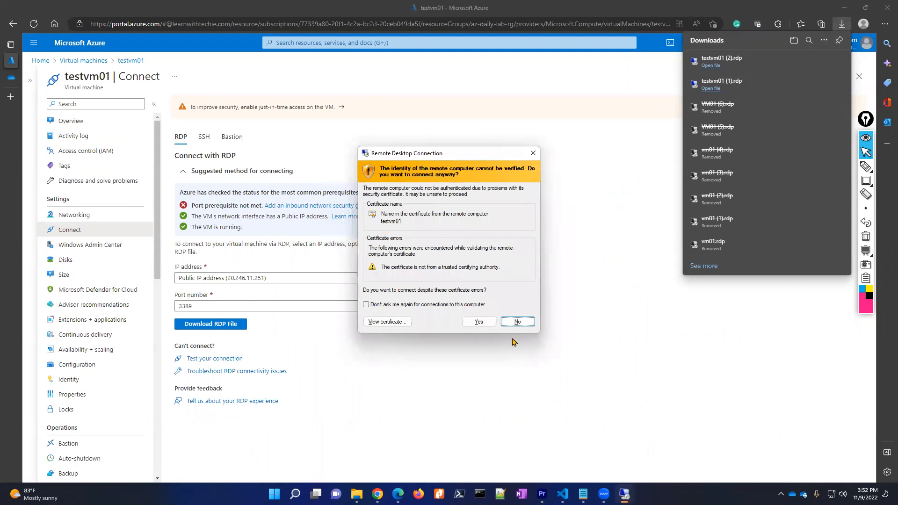
click(478, 322)
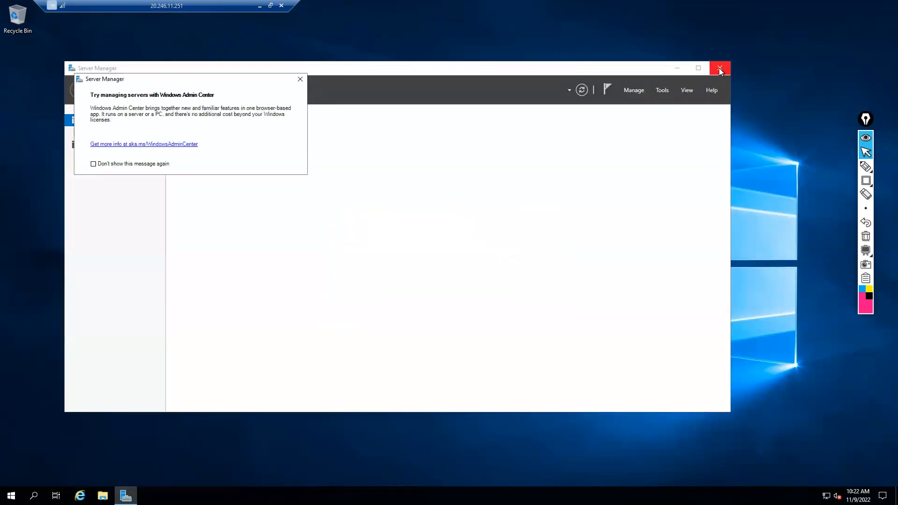
- Dismiss the Admin Center tip, close Server Manager, and launch Windows PowerShell as administrator
click(301, 80)
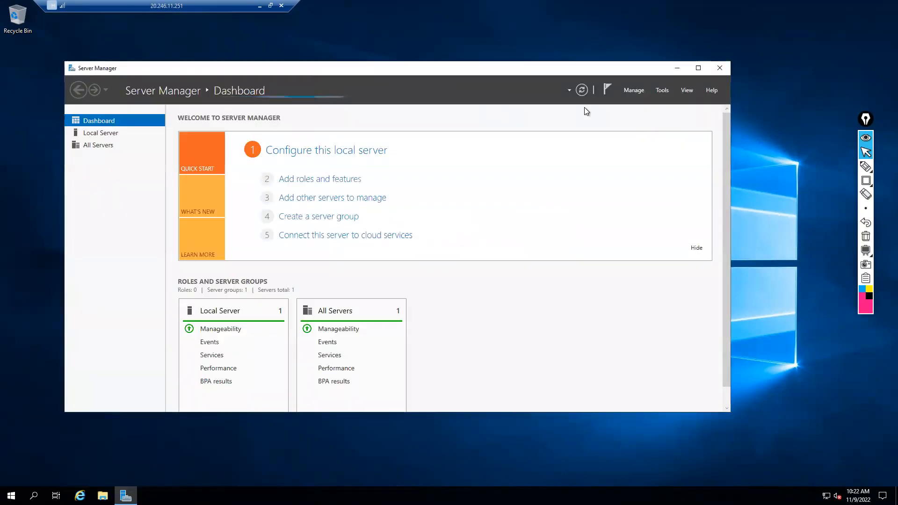
click(719, 70)
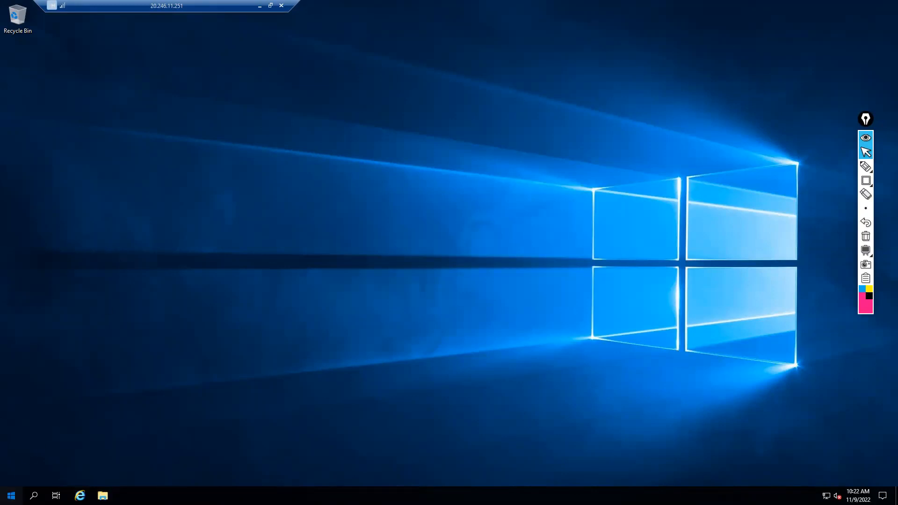
click(11, 495)
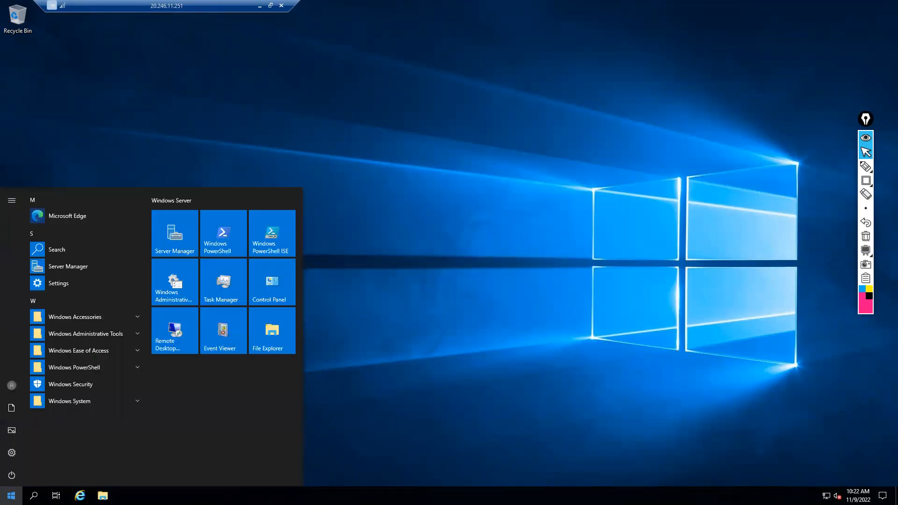
right_click(229, 241)
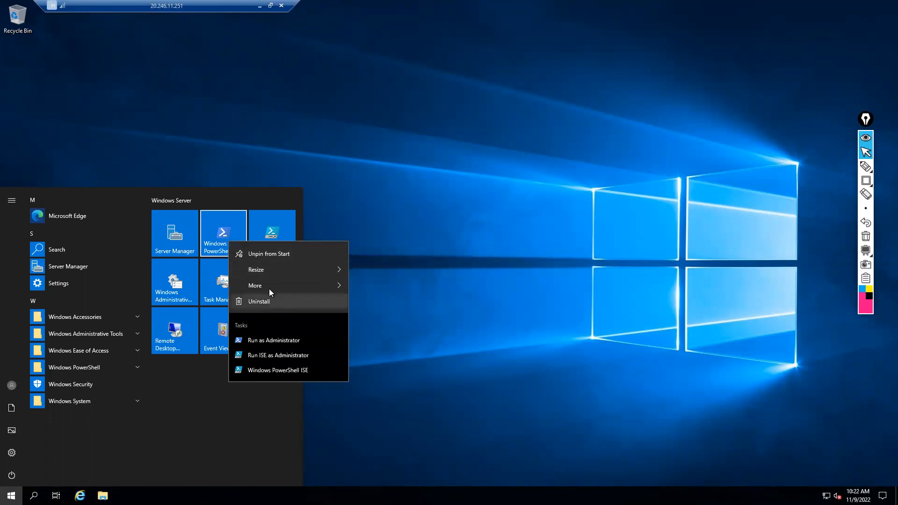
mouse_move(269, 285)
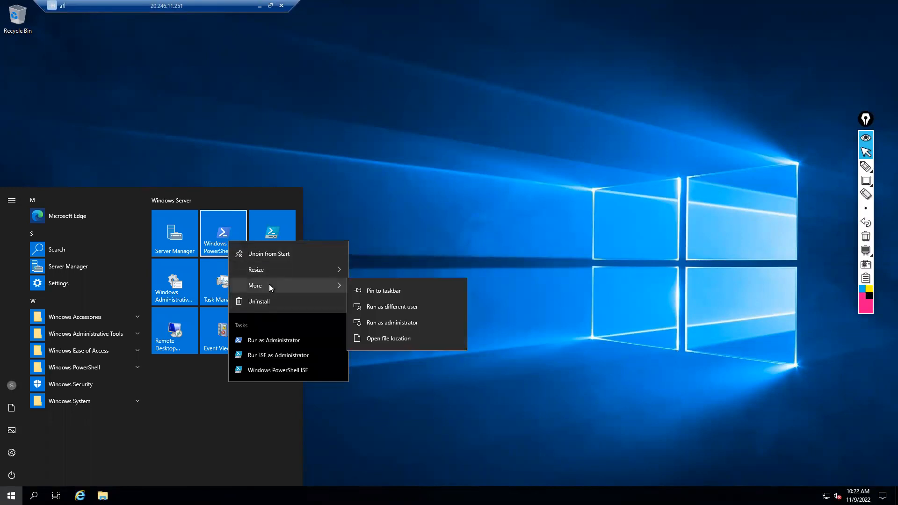
click(396, 326)
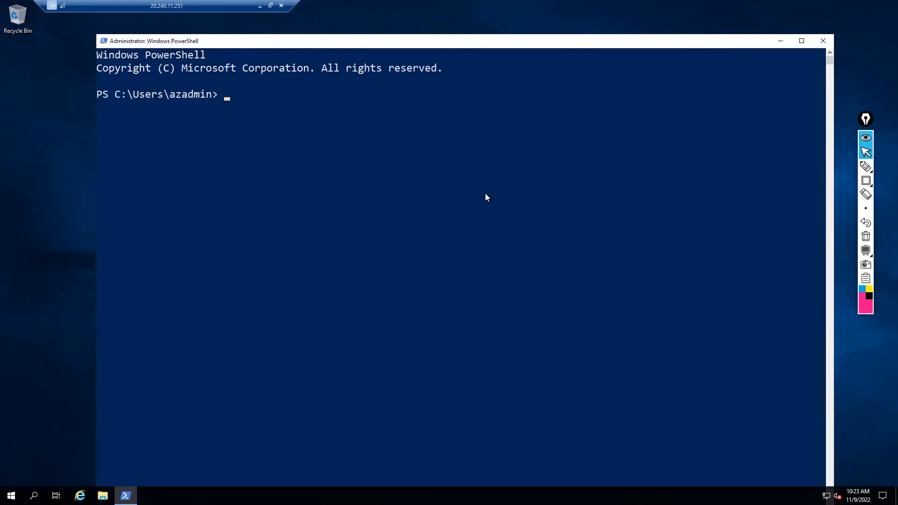
- Run Get-NetAdapter and highlight Ethernet 2's current MAC address 00-0D-3A-0F-FE-E1
text(get-netad)
key(Tab)
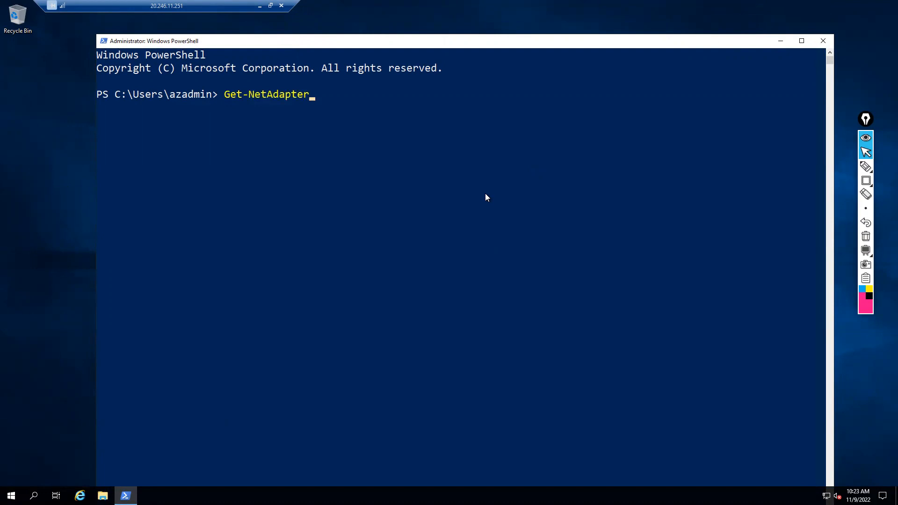
key(Return)
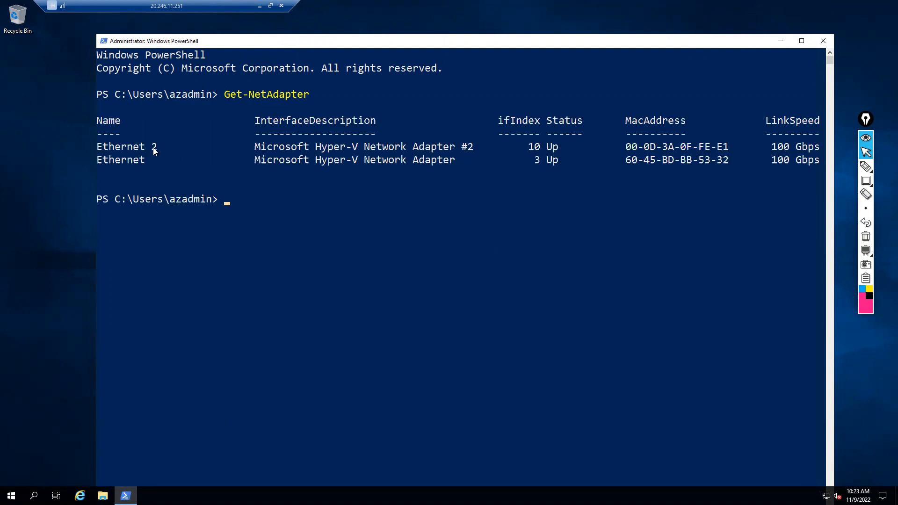
drag(142, 148, 158, 149)
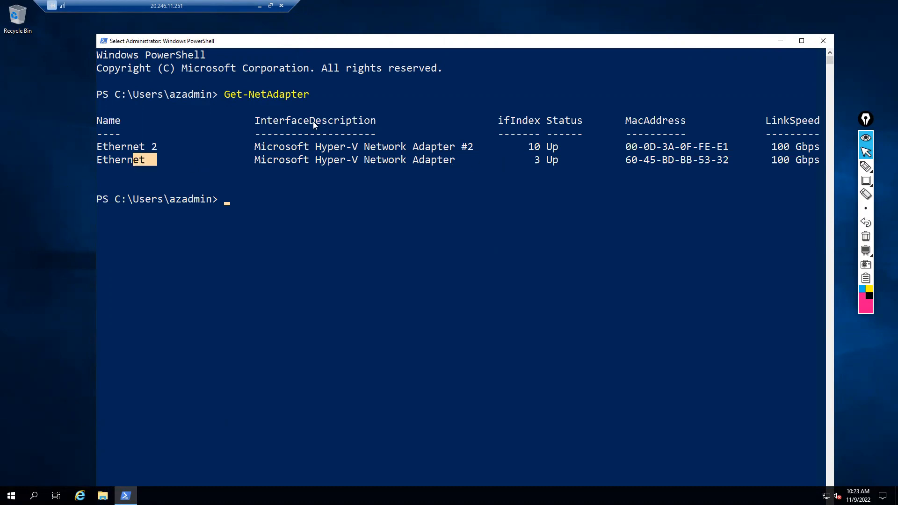
drag(456, 147, 478, 149)
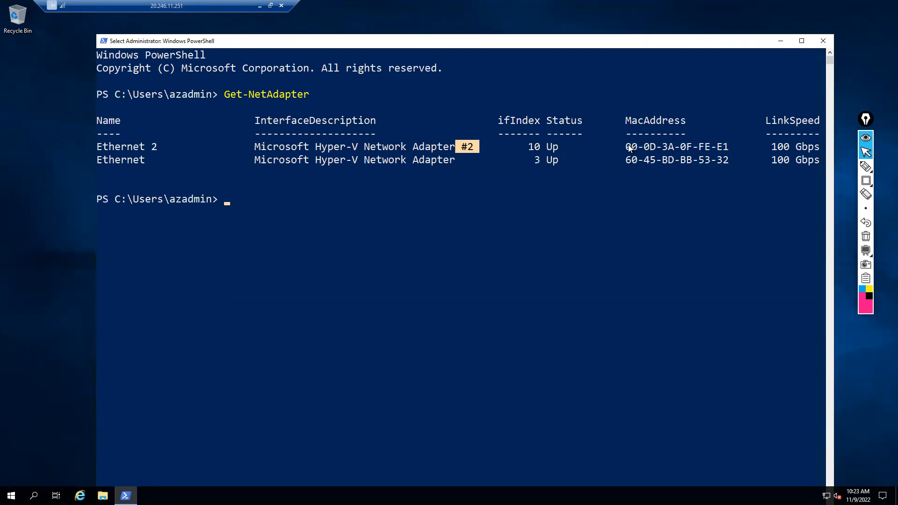
drag(626, 148, 725, 153)
key(ctrl+c)
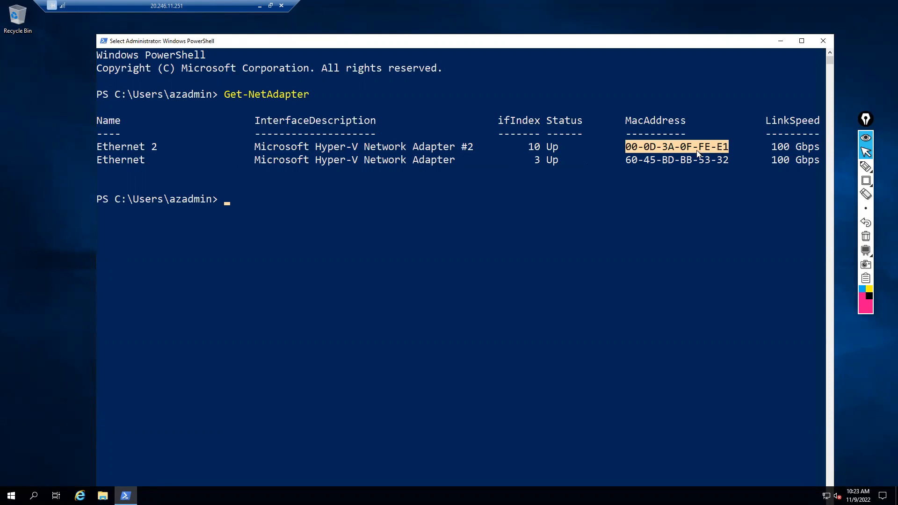
drag(222, 9, 197, 7)
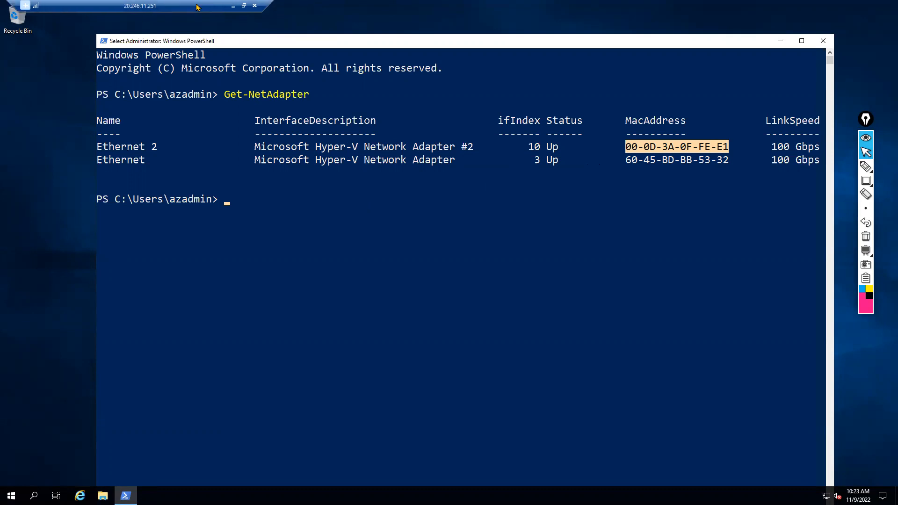
- Select the $MACAddress line in Notepad and try pasting it remotely, erasing a wrong paste
click(233, 6)
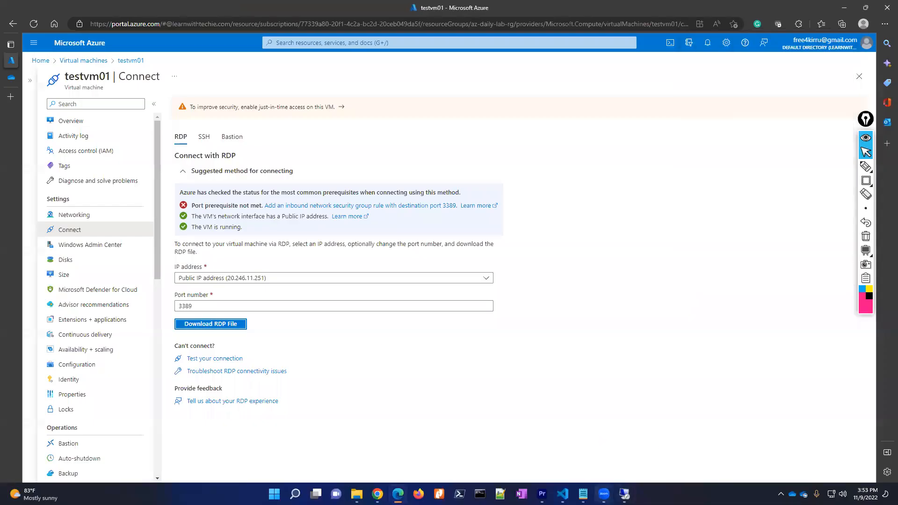
click(582, 494)
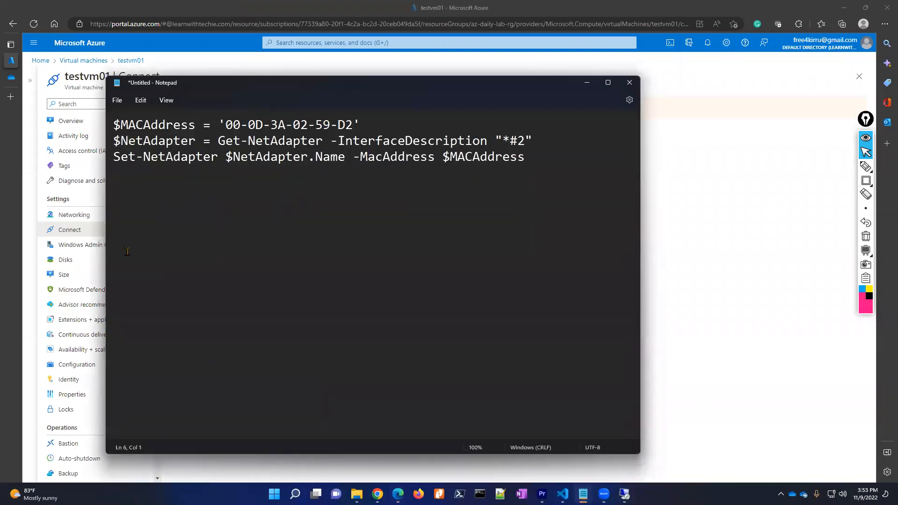
drag(227, 126, 352, 131)
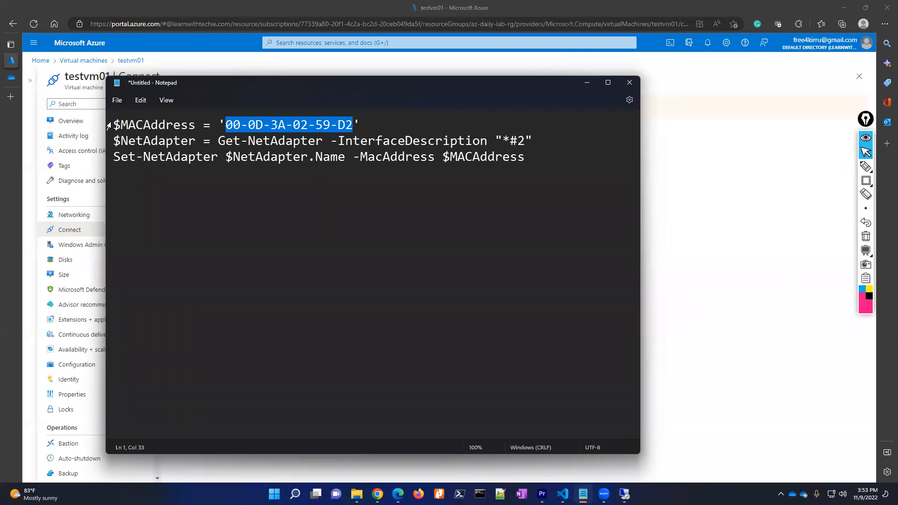
drag(114, 124, 364, 126)
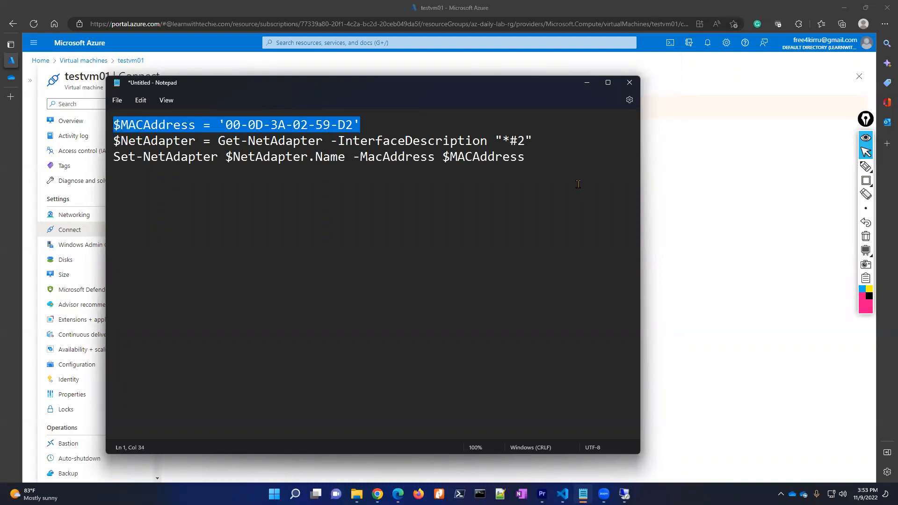
click(624, 495)
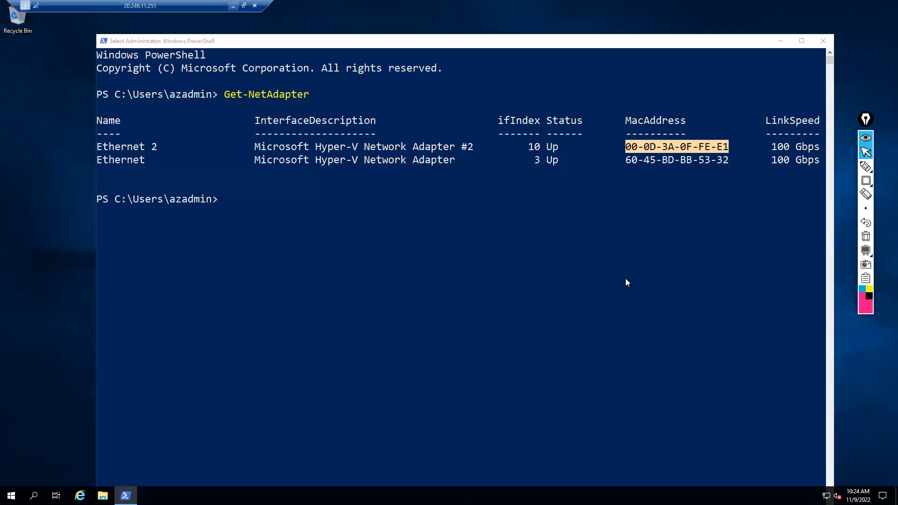
right_click(242, 264)
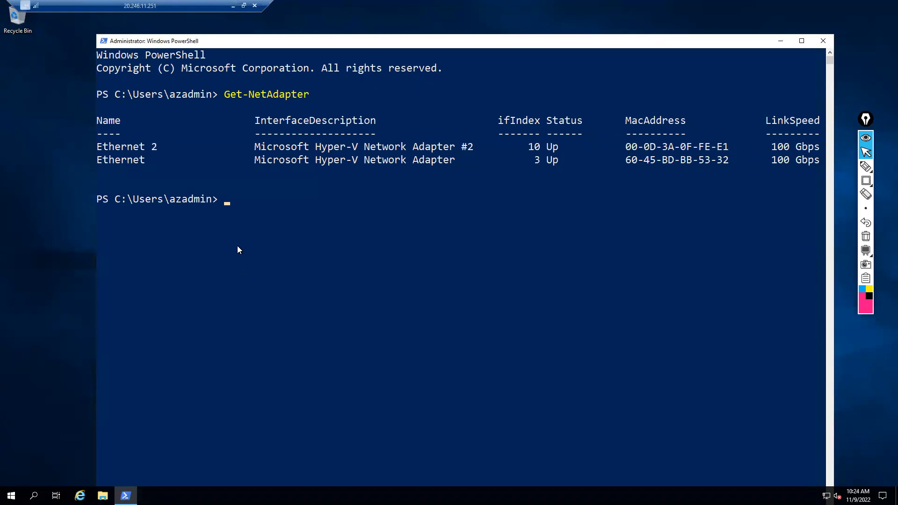
right_click(233, 221)
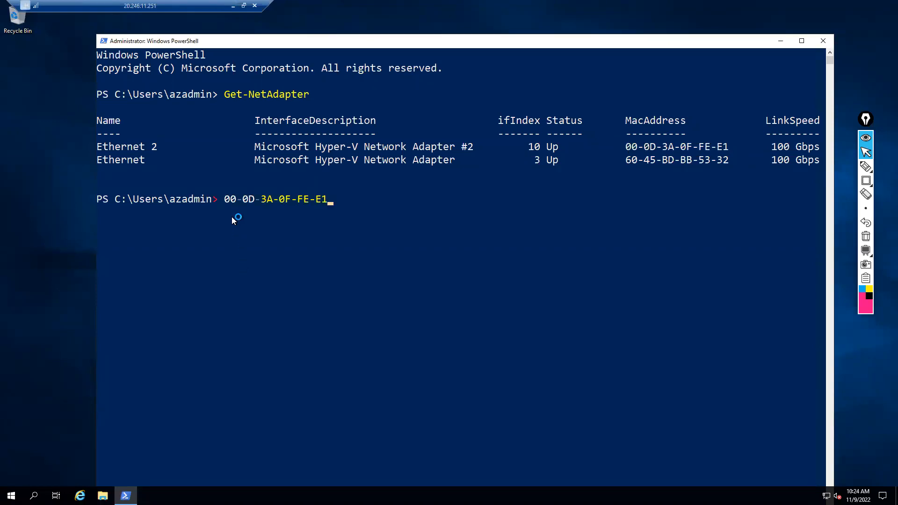
key(BackSpace)
key(BackSpace)
key(BackSpace)
key(BackSpace)
key(BackSpace)
key(BackSpace)
key(BackSpace)
key(BackSpace)
key(BackSpace)
key(BackSpace)
key(BackSpace)
key(BackSpace)
key(BackSpace)
key(BackSpace)
key(BackSpace)
key(BackSpace)
key(BackSpace)
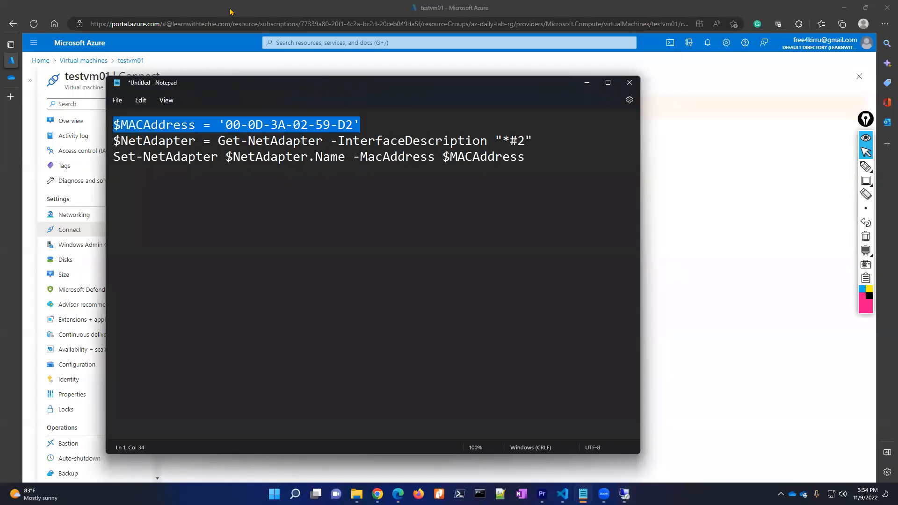
- Copy the full line $MACAddress = '00-0D-3A-02-59-D2' and paste it at the PowerShell prompt
click(233, 5)
click(175, 179)
drag(115, 124, 368, 121)
key(ctrl+c)
click(624, 493)
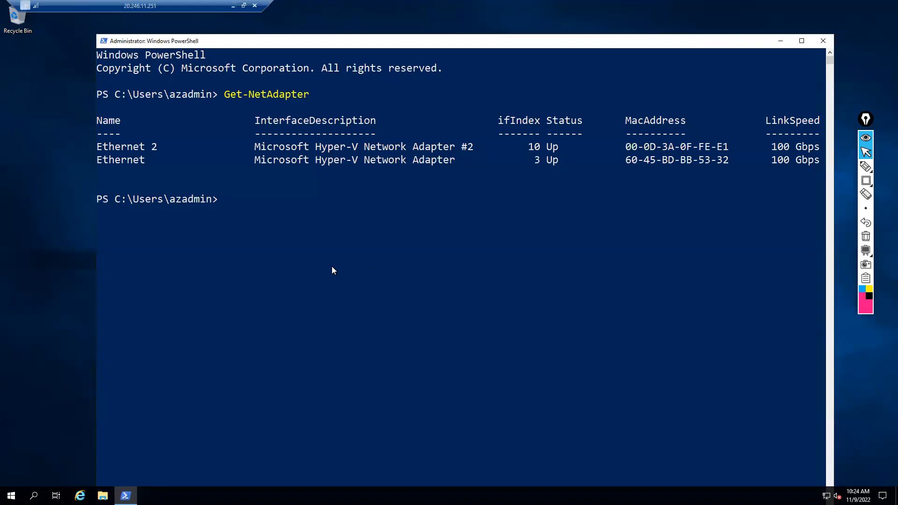
key(ctrl+v)
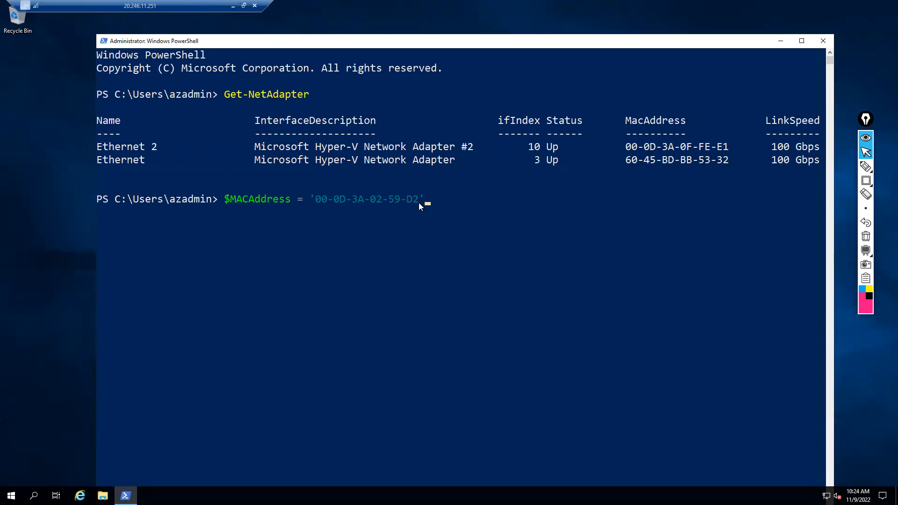
- Run the $MACAddress assignment, then paste and run the $NetAdapter lookup line from Notepad
key(Return)
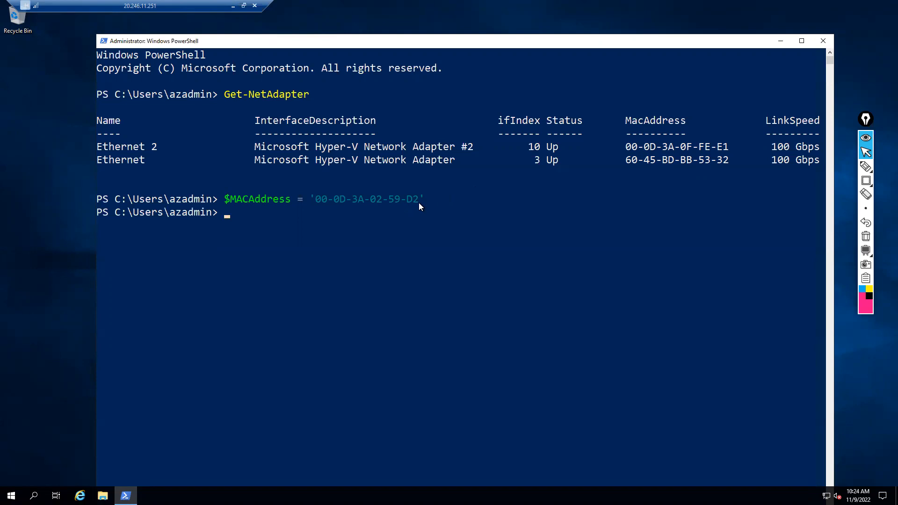
click(233, 6)
drag(114, 139, 539, 139)
key(ctrl+c)
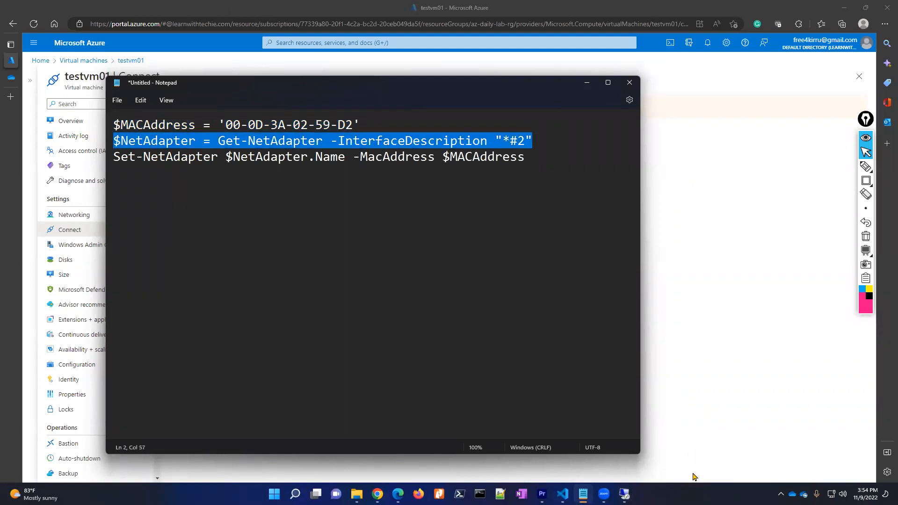
click(625, 493)
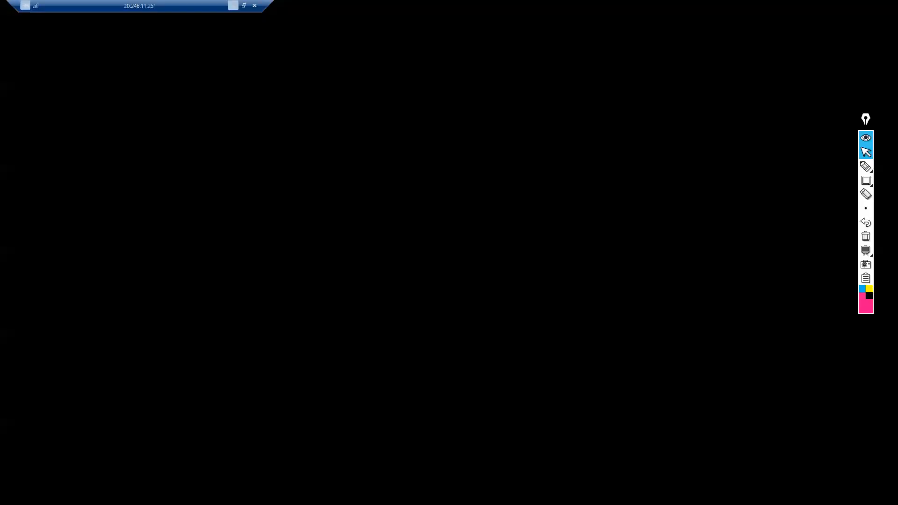
key(ctrl+v)
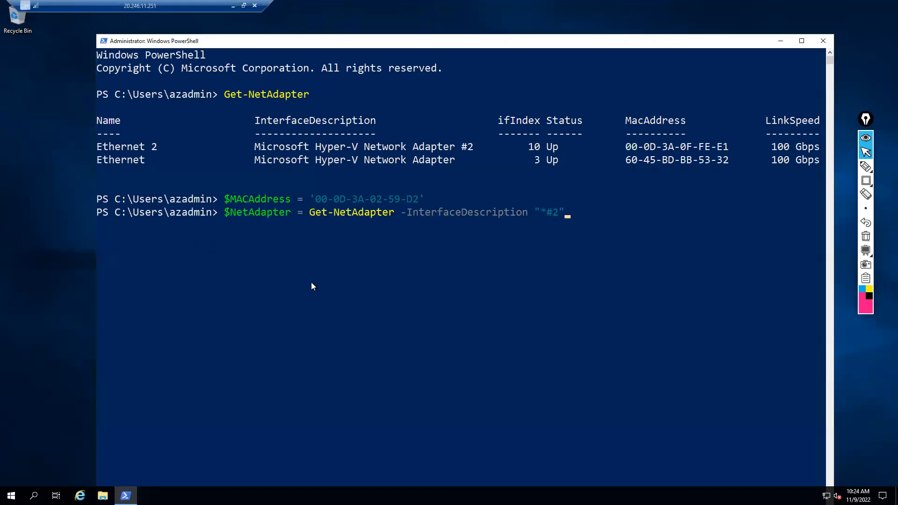
key(Return)
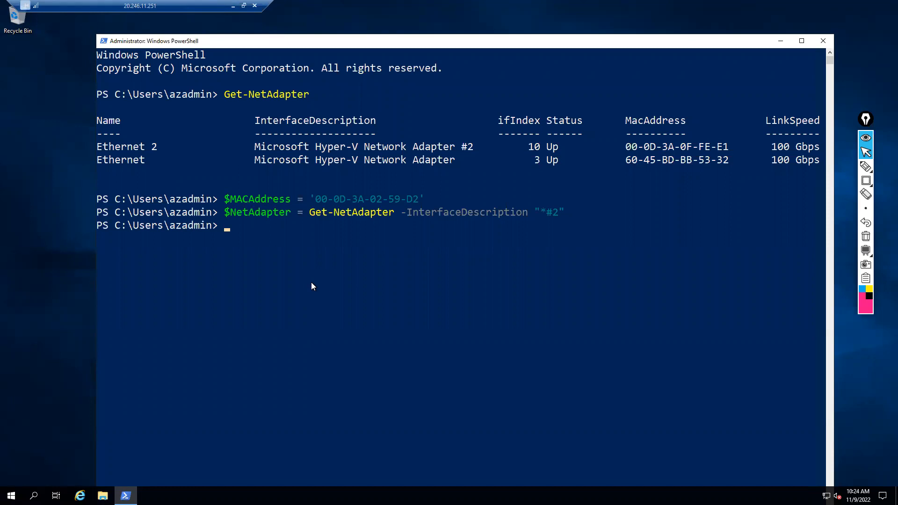
- Paste and run Set-NetAdapter $NetAdapter.Name -MacAddress $MACAddress from Notepad
click(232, 6)
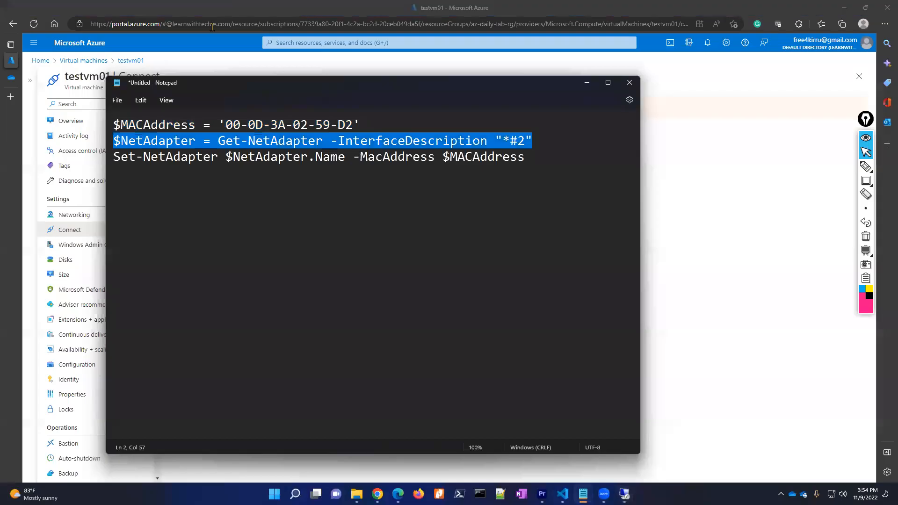
drag(114, 156, 529, 156)
key(ctrl+c)
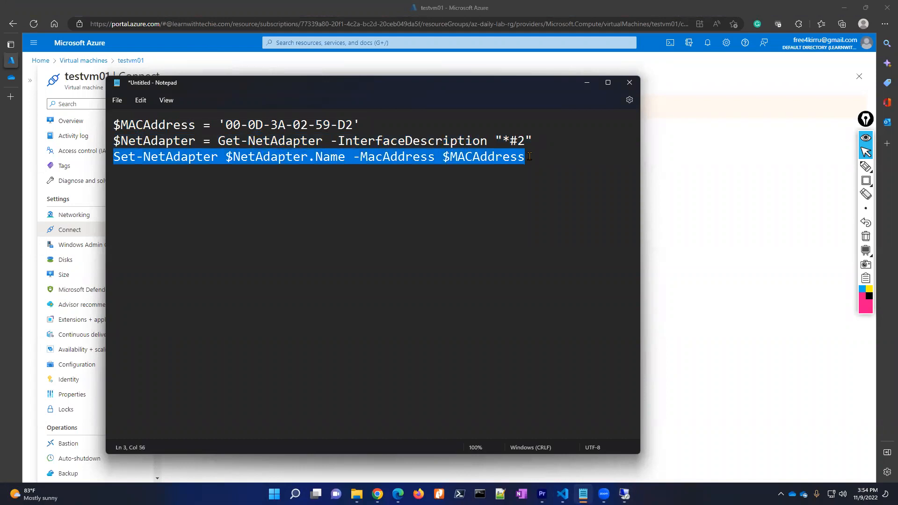
click(624, 493)
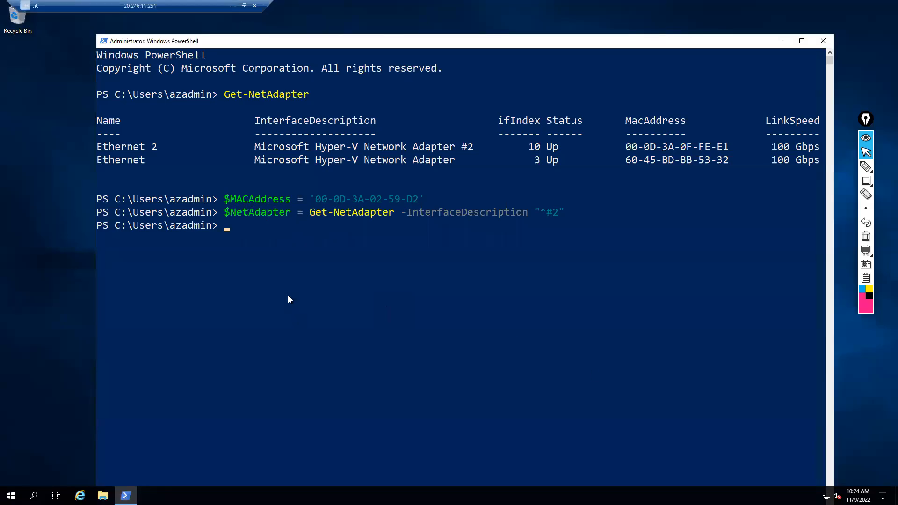
right_click(288, 295)
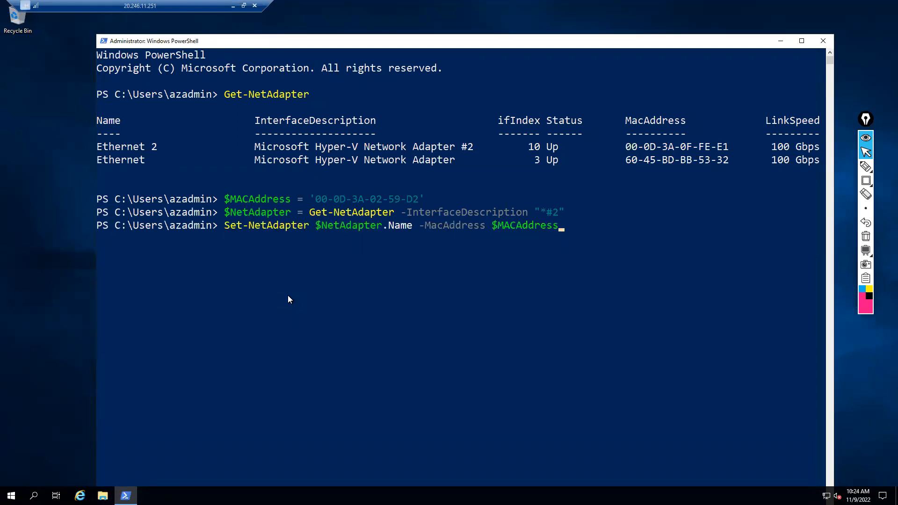
key(Return)
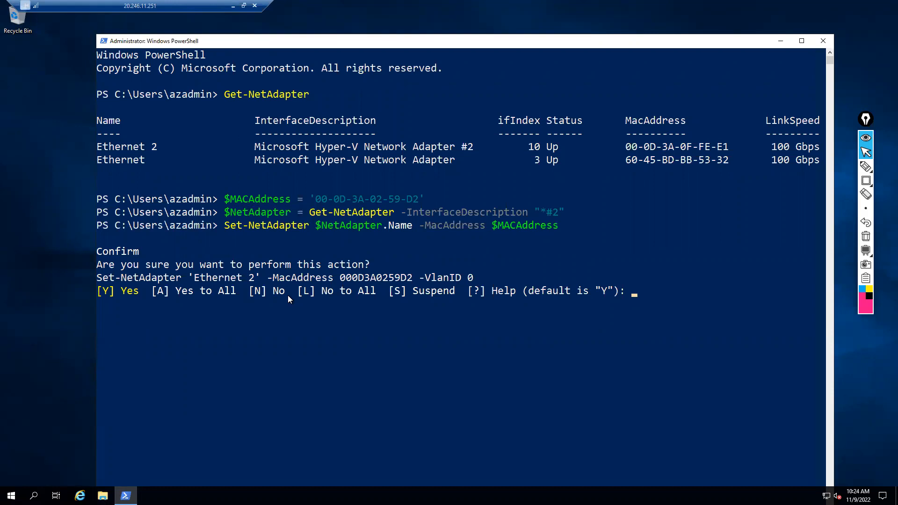
- Answer y to confirm, then rerun Get-NetAdapter showing Ethernet 2 at 00-0D-3A-02-59-D2
text(y)
key(Return)
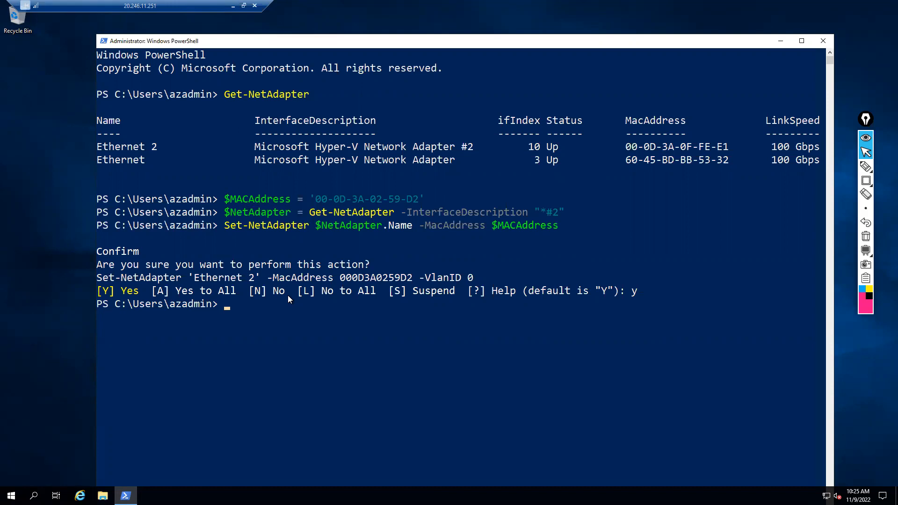
text(get-net)
key(Tab)
key(BackSpace)
key(BackSpace)
key(BackSpace)
key(BackSpace)
key(BackSpace)
key(BackSpace)
key(BackSpace)
key(BackSpace)
key(BackSpace)
key(BackSpace)
key(BackSpace)
key(BackSpace)
key(BackSpace)
key(BackSpace)
key(BackSpace)
key(Return)
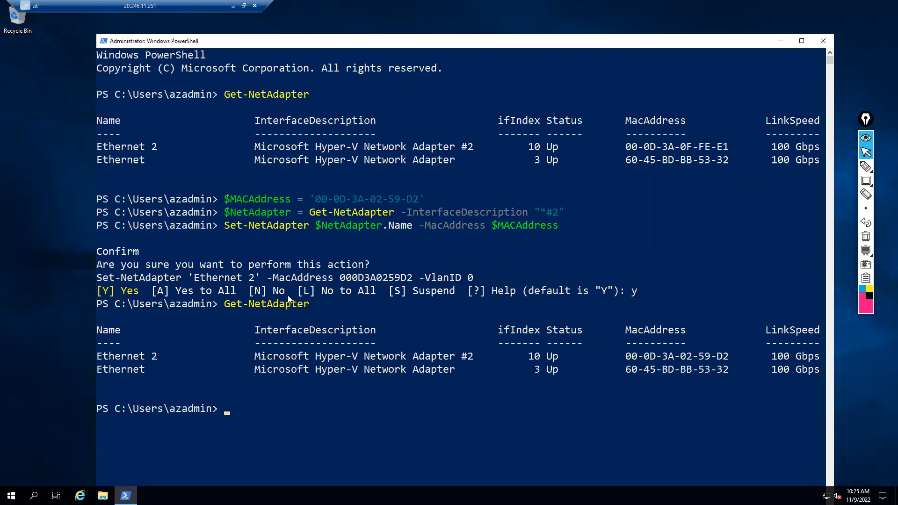
drag(419, 199, 313, 200)
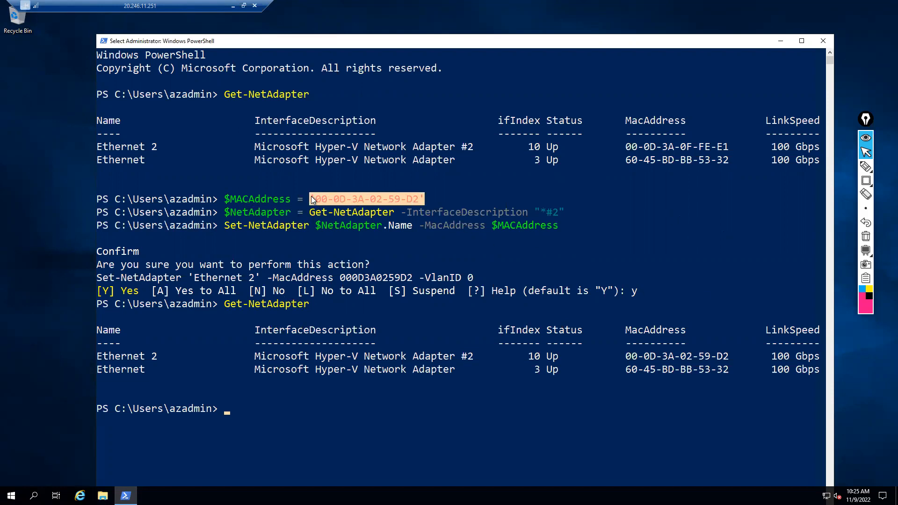
drag(622, 356, 728, 353)
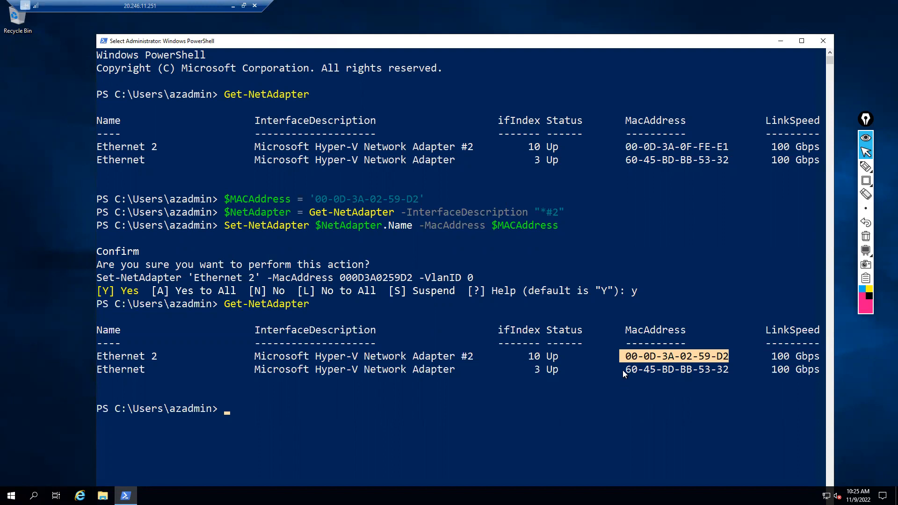
drag(622, 369, 730, 372)
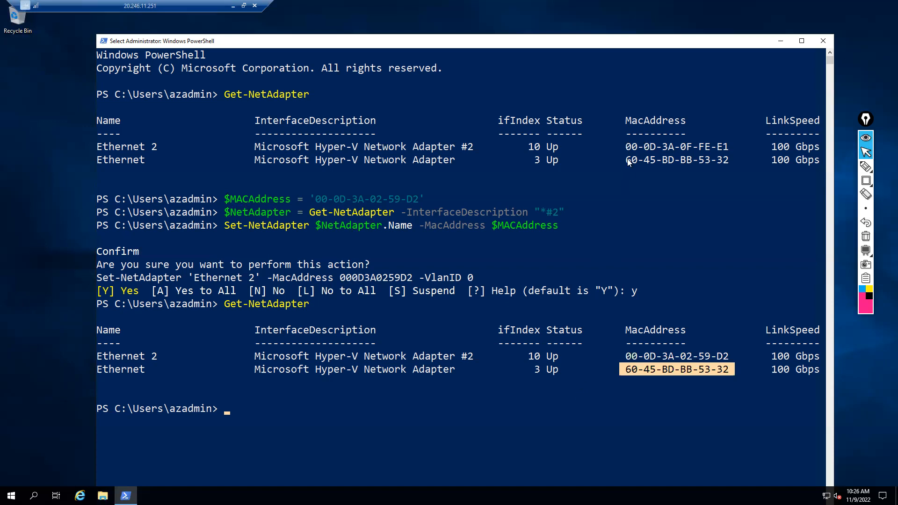
drag(625, 149, 727, 147)
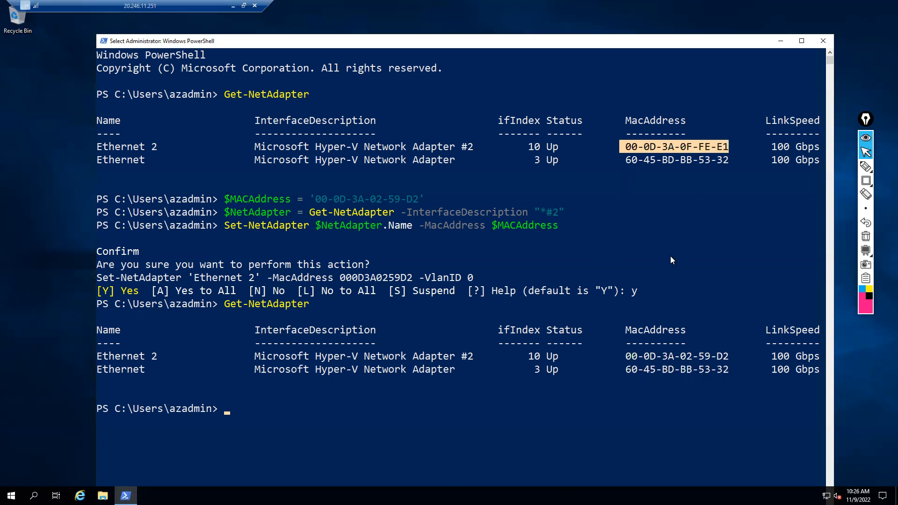
drag(101, 358, 167, 356)
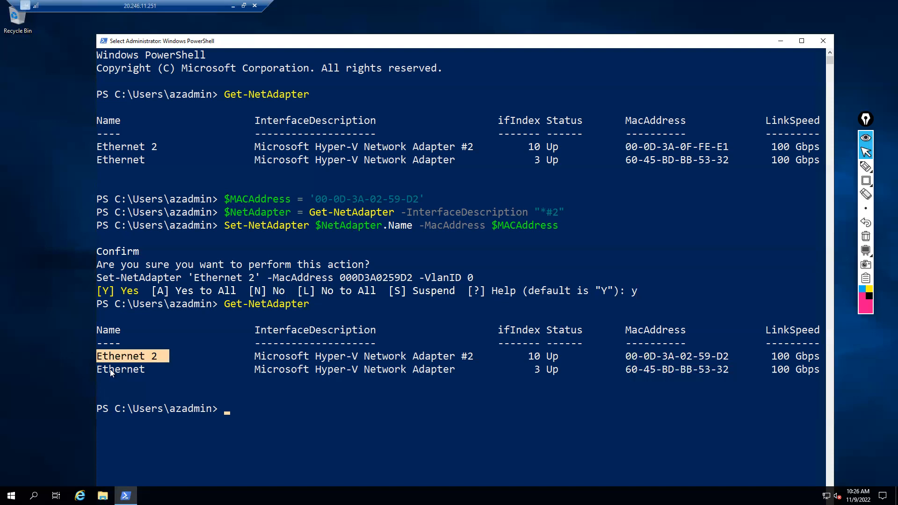
drag(99, 369, 247, 370)
drag(342, 378, 721, 365)
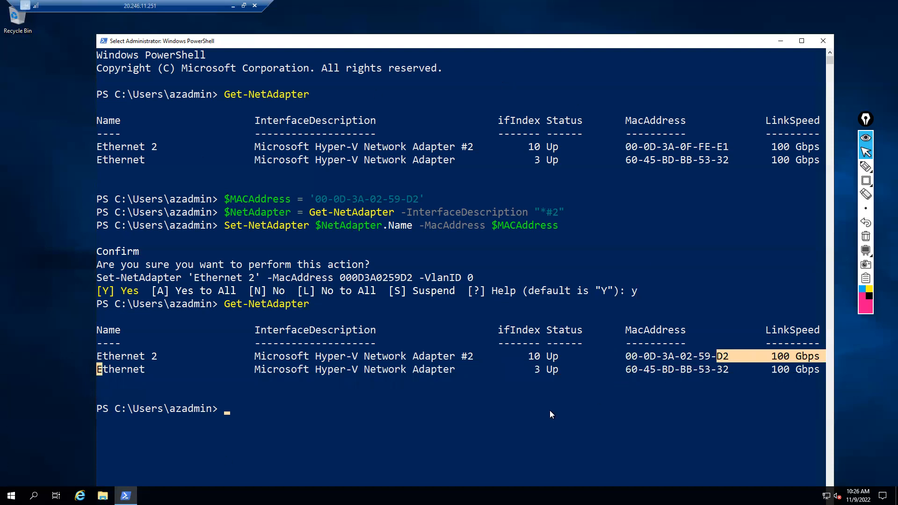